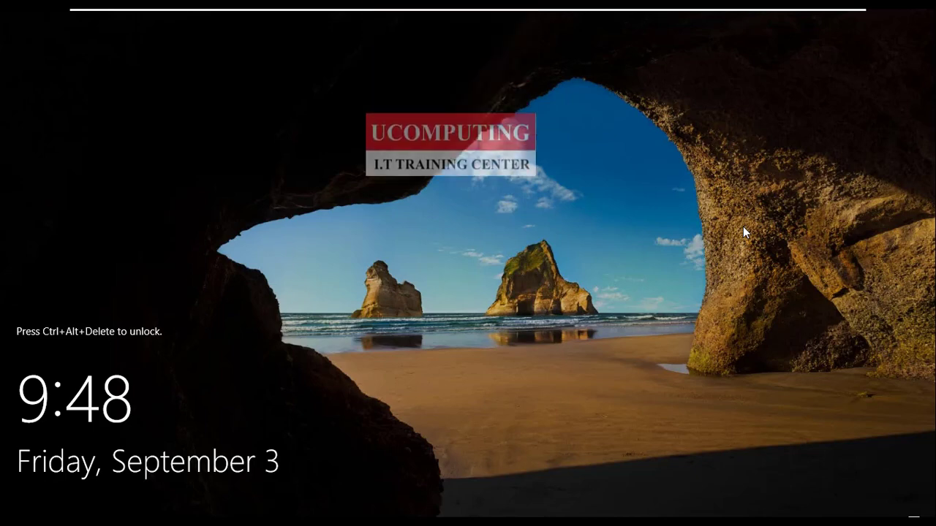
- Unlock the server, sign in as Administrator with the account password, and clear the desktop of the open menu
{"action": "key", "text": "ctrl+alt+Delete"}
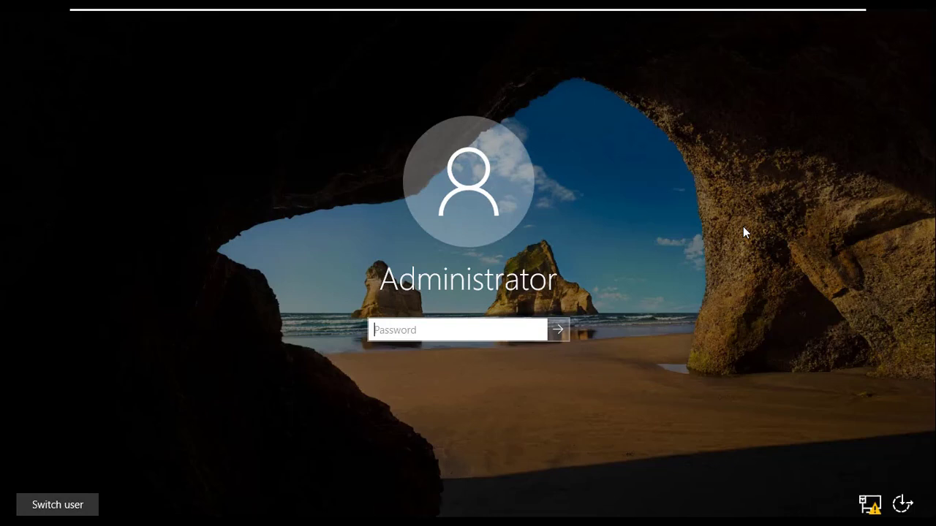
{"action": "type", "text": "**********"}
{"action": "key", "text": "Return"}
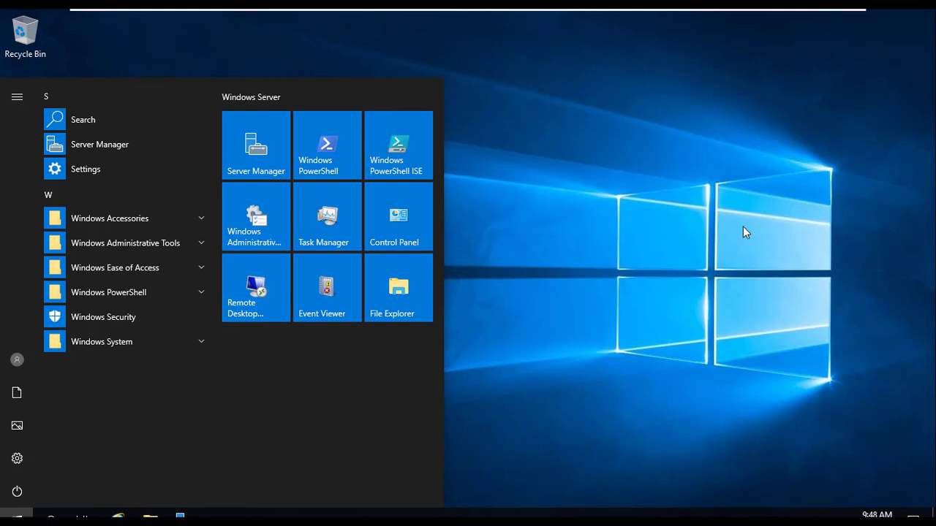
{"action": "left_click", "coordinate": [704, 269]}
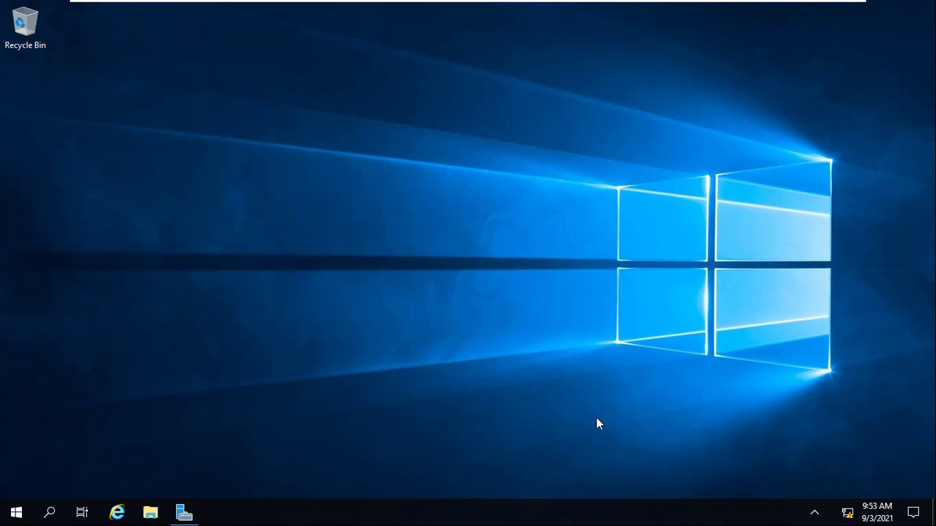
- Open the Network Connections window by running ncpa.cpl
{"action": "key", "text": "super+r"}
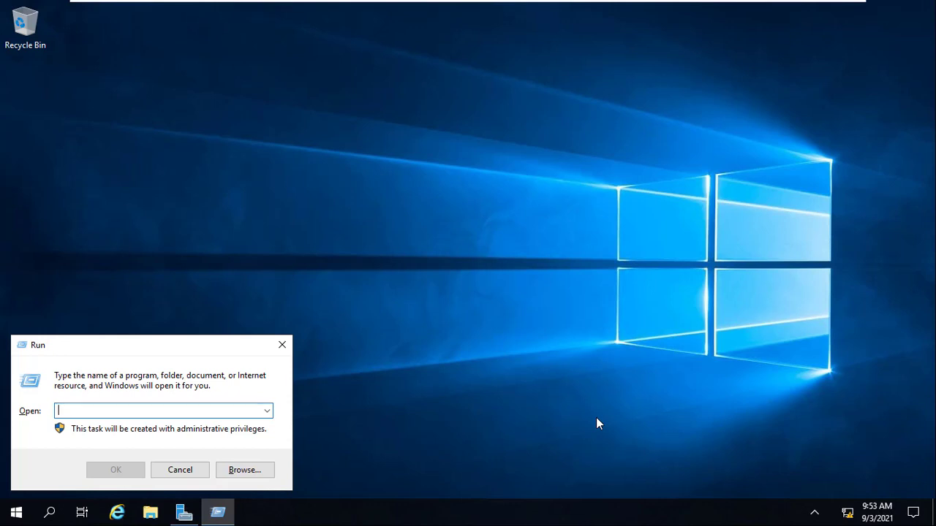
{"action": "type", "text": "ncpa.c"}
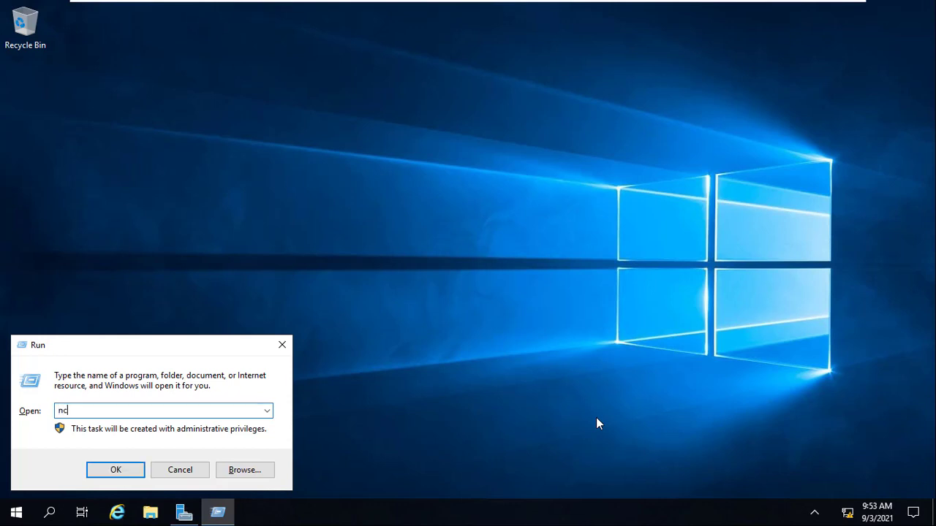
{"action": "type", "text": "pl"}
{"action": "key", "text": "Return"}
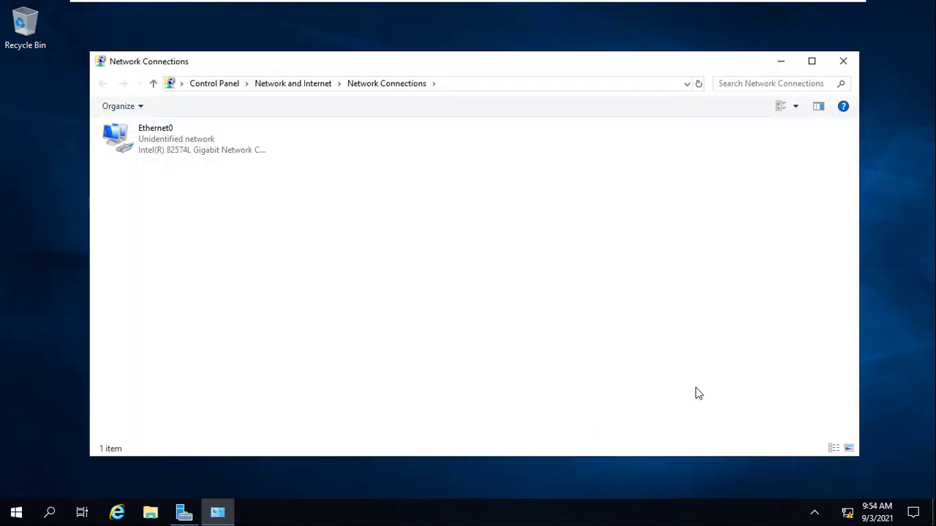
- Open the Internet Protocol Version 4 (TCP/IPv4) properties of the Ethernet0 adapter
{"action": "left_click", "coordinate": [159, 147]}
{"action": "right_click", "coordinate": [158, 148]}
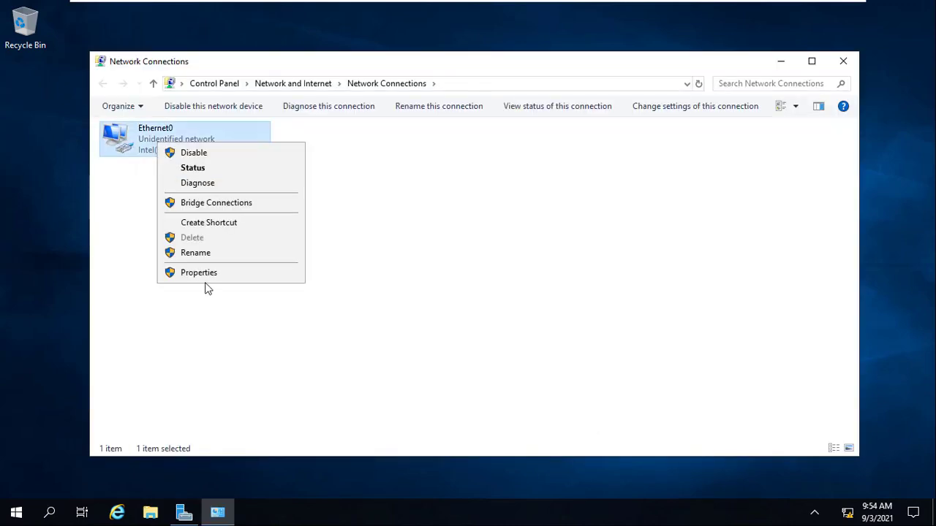
{"action": "left_click", "coordinate": [215, 276]}
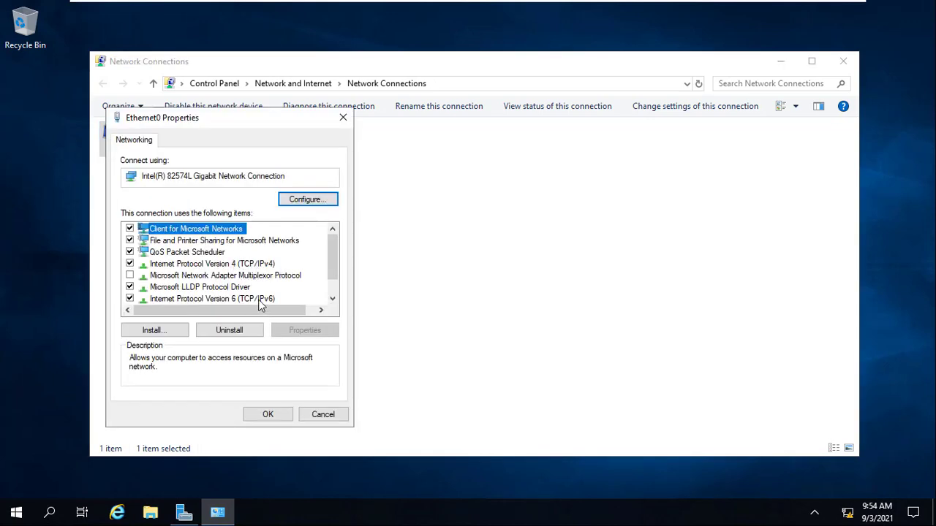
{"action": "left_click", "coordinate": [253, 268]}
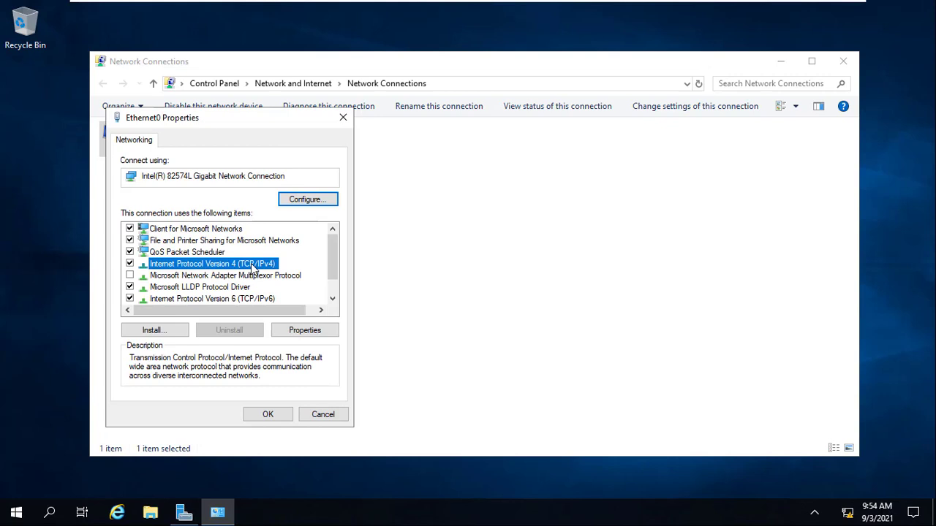
{"action": "left_click", "coordinate": [305, 331]}
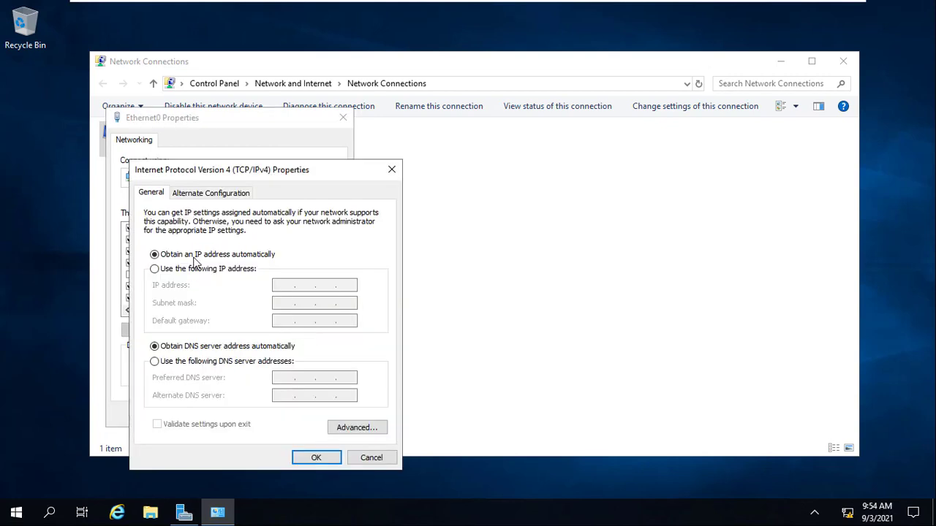
- Assign Ethernet0 the static IP address 10.0.0.1 with subnet mask 255.0.0.0, leaving the default gateway blank
{"action": "left_click", "coordinate": [187, 270]}
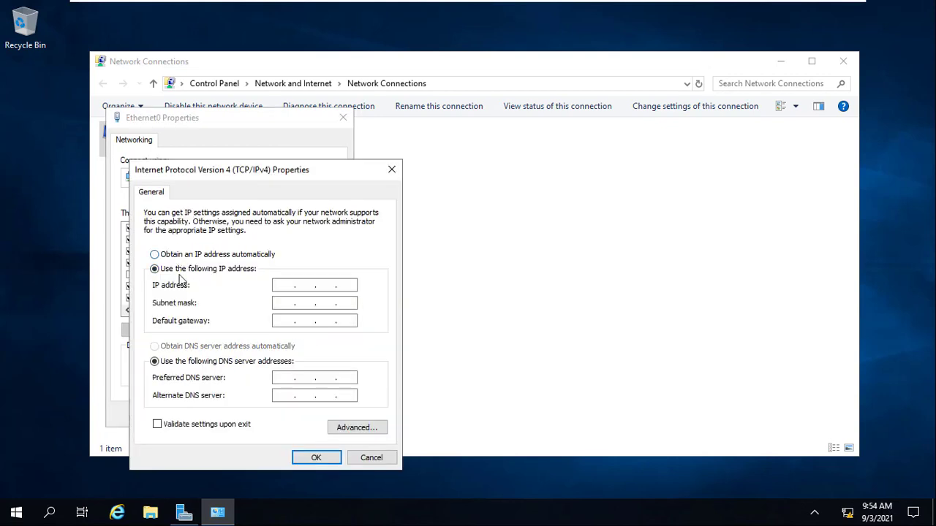
{"action": "left_click", "coordinate": [280, 286]}
{"action": "type", "text": "10 . 0 . 0 . 1"}
{"action": "key", "text": "Tab"}
{"action": "key", "text": "Tab"}
{"action": "key", "text": "Tab"}
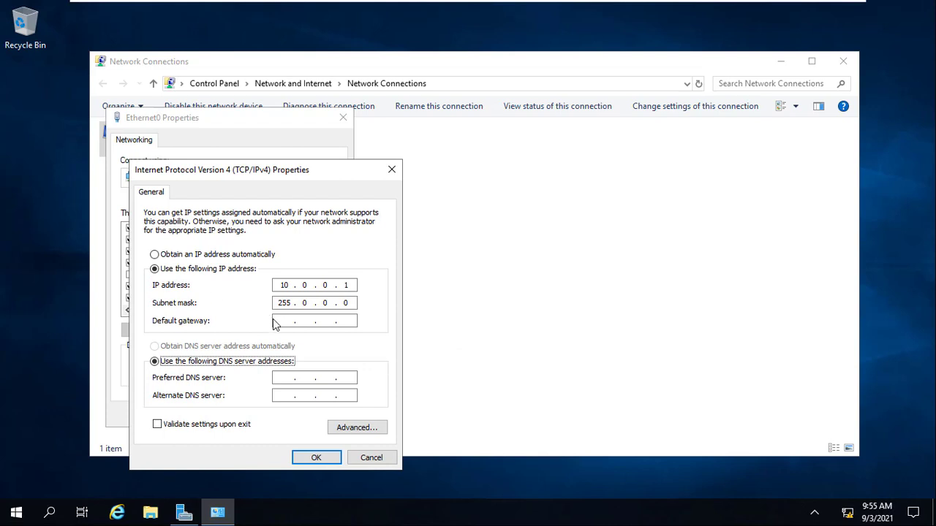
- Set the preferred DNS server to 10.0.0.1, save the adapter settings and close Network Connections
{"action": "left_click", "coordinate": [277, 376]}
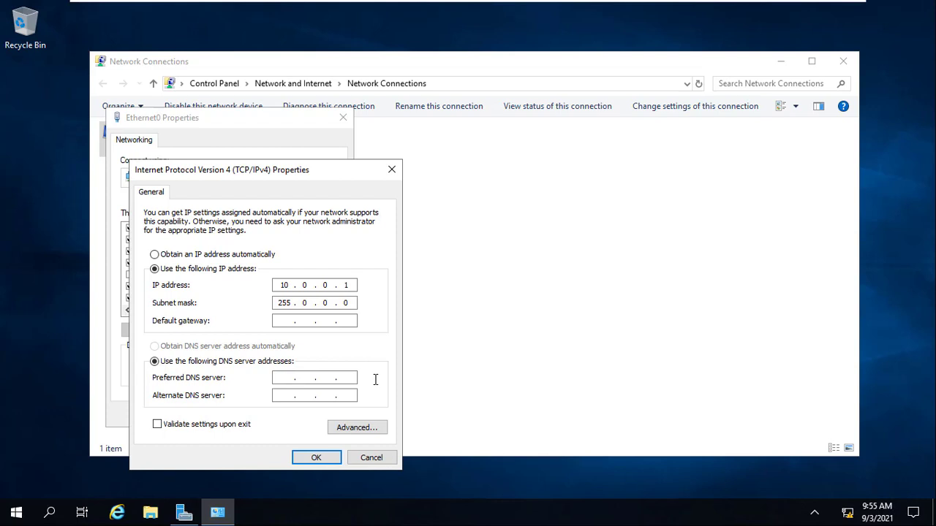
{"action": "type", "text": "10.0.0.0"}
{"action": "key", "text": "BackSpace"}
{"action": "type", "text": "1"}
{"action": "left_click", "coordinate": [316, 458]}
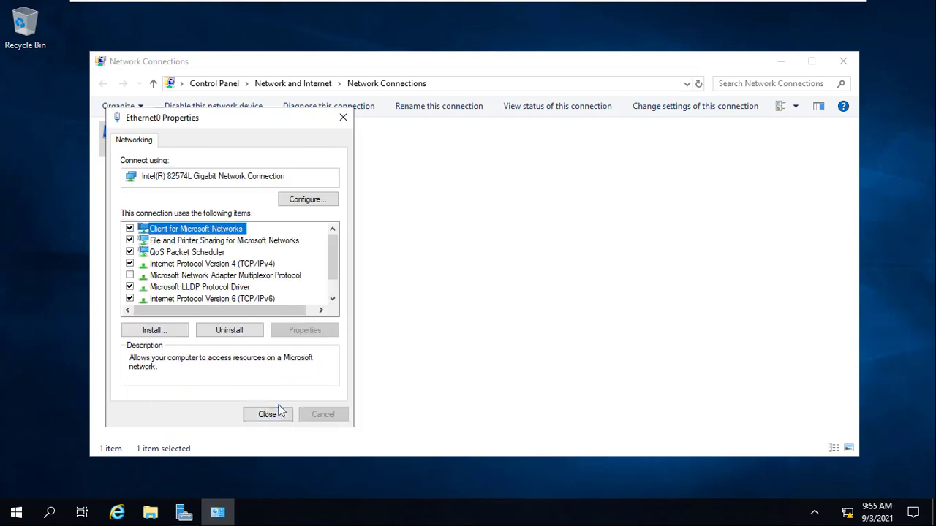
{"action": "left_click", "coordinate": [273, 413]}
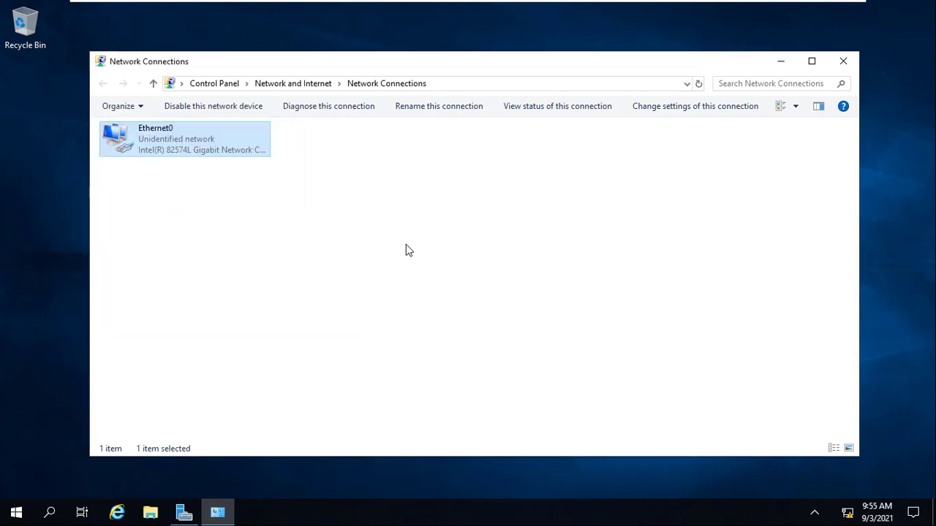
{"action": "left_click", "coordinate": [841, 63]}
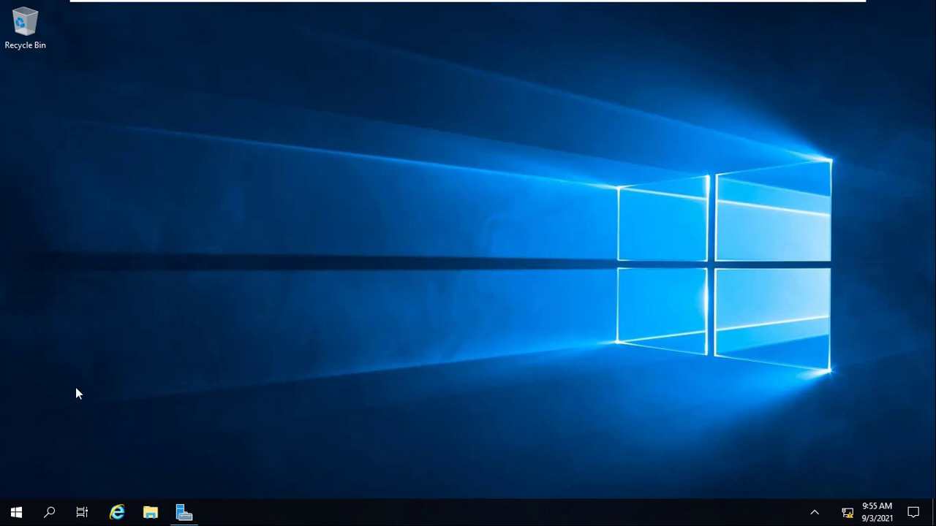
- Switch to Server Manager and display the local server's properties
{"action": "left_click", "coordinate": [3, 518]}
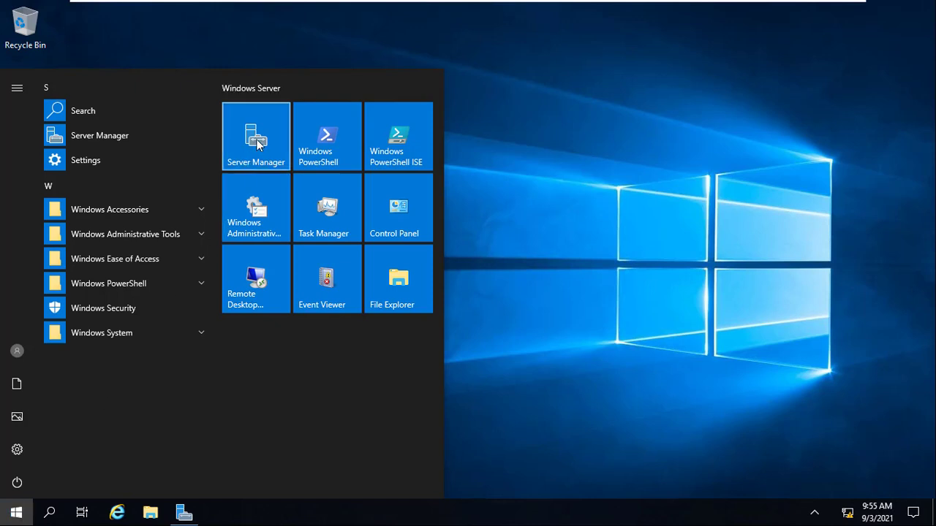
{"action": "left_click", "coordinate": [590, 177]}
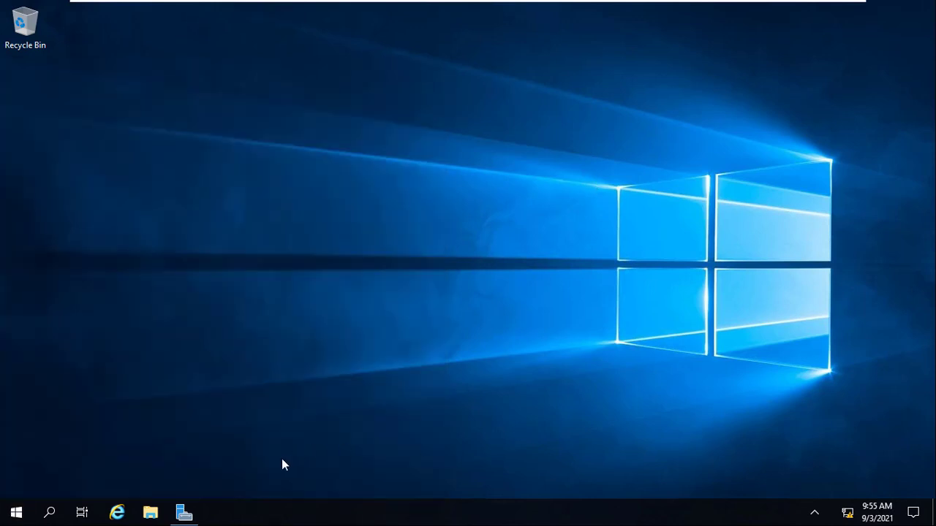
{"action": "left_click", "coordinate": [185, 517]}
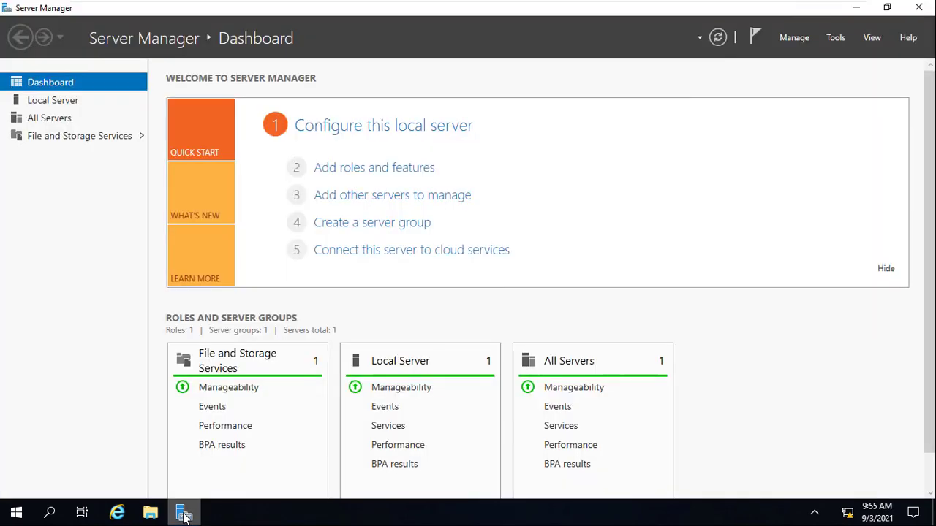
{"action": "left_click", "coordinate": [58, 102]}
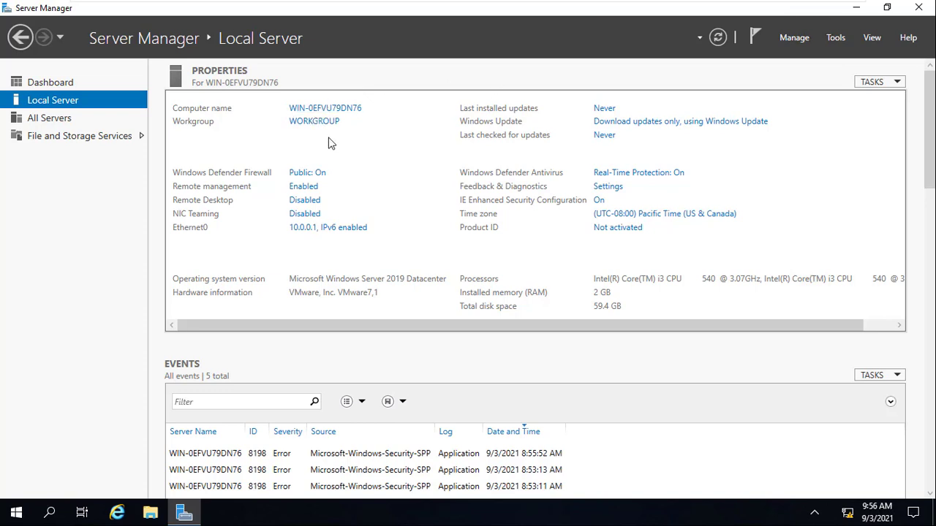
- Open the computer name change settings from the local server's properties and enter DC1 as the computer name
{"action": "left_click", "coordinate": [330, 109]}
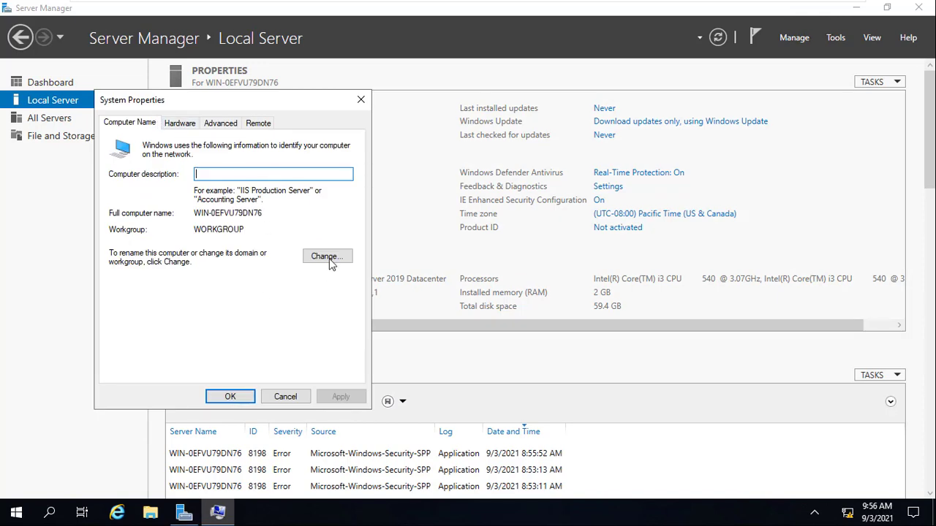
{"action": "left_click", "coordinate": [325, 256]}
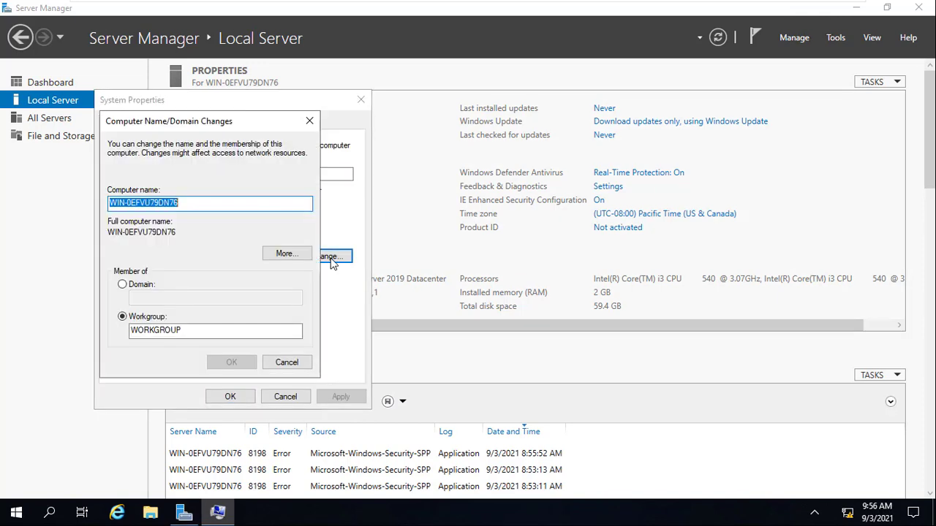
{"action": "left_click", "coordinate": [165, 202]}
{"action": "double_click", "coordinate": [166, 203]}
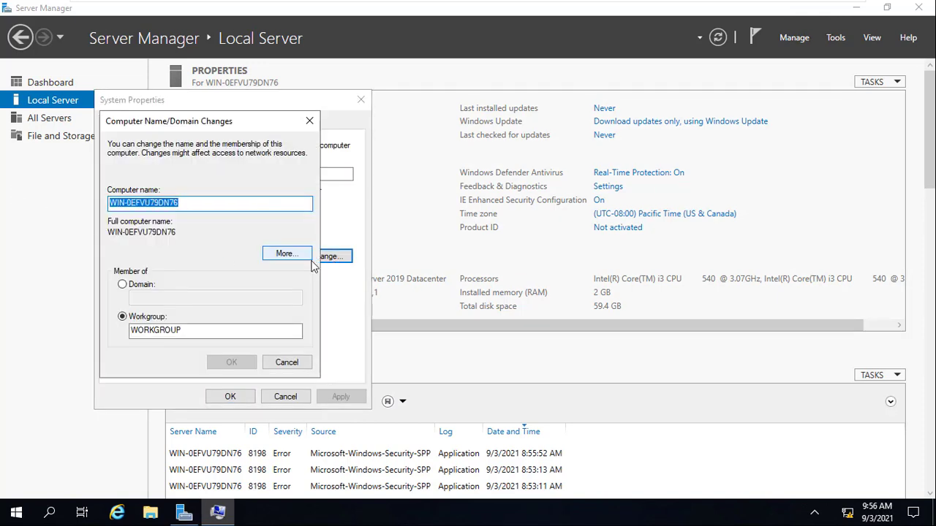
{"action": "type", "text": "DC1"}
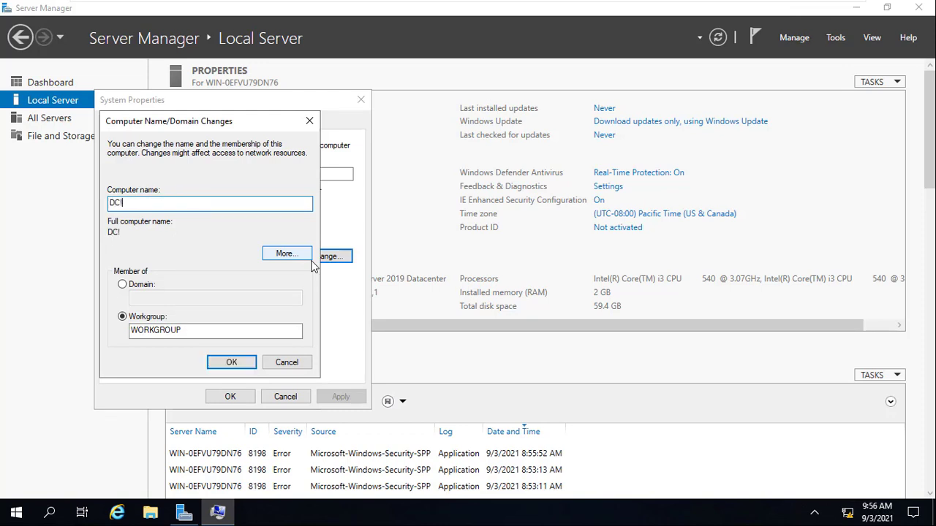
{"action": "key", "text": "BackSpace"}
{"action": "type", "text": "1"}
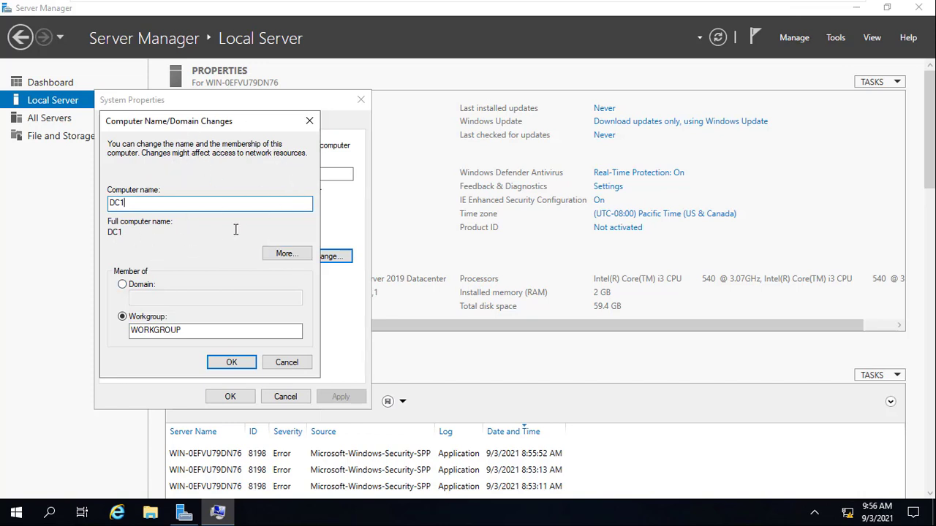
- Set the computer's primary DNS suffix to ucomputing.net, keeping the option to change it when domain membership changes
{"action": "left_click", "coordinate": [286, 253]}
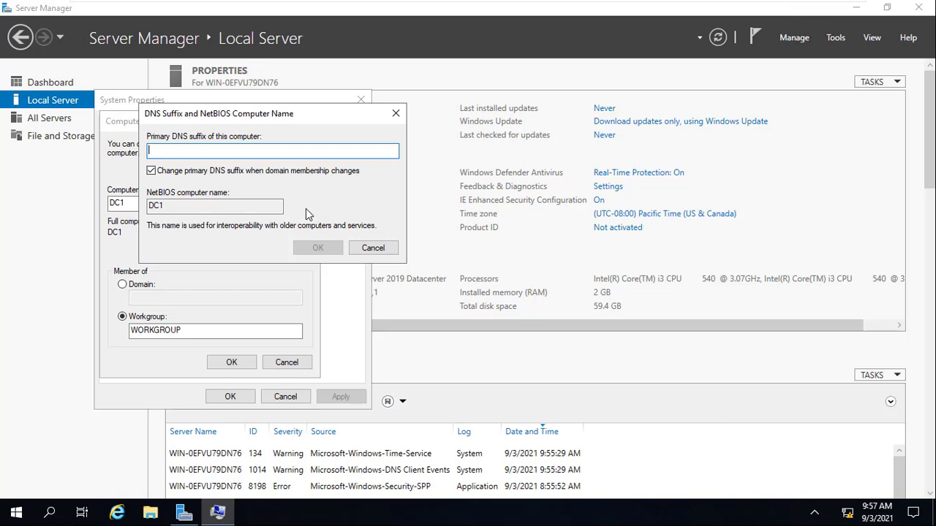
{"action": "type", "text": "u"}
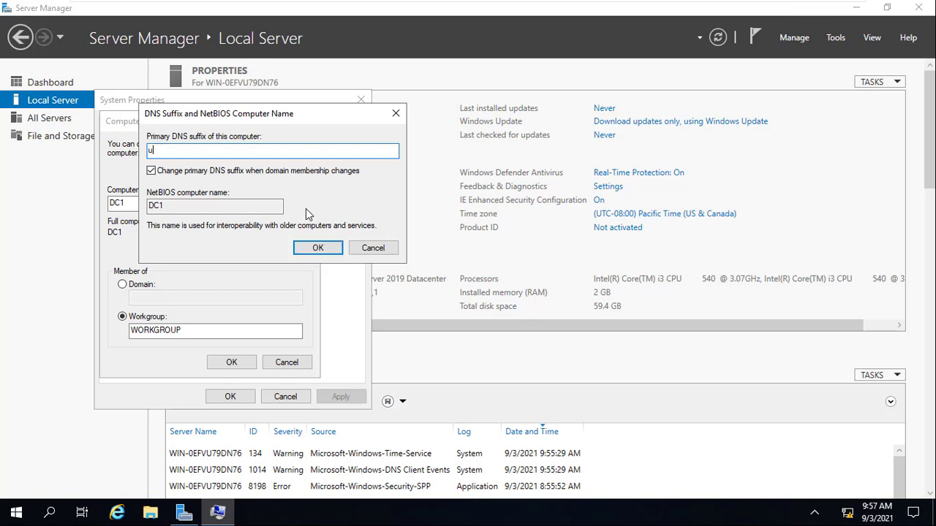
{"action": "type", "text": "computing.net"}
{"action": "left_click", "coordinate": [151, 171]}
{"action": "left_click", "coordinate": [151, 170]}
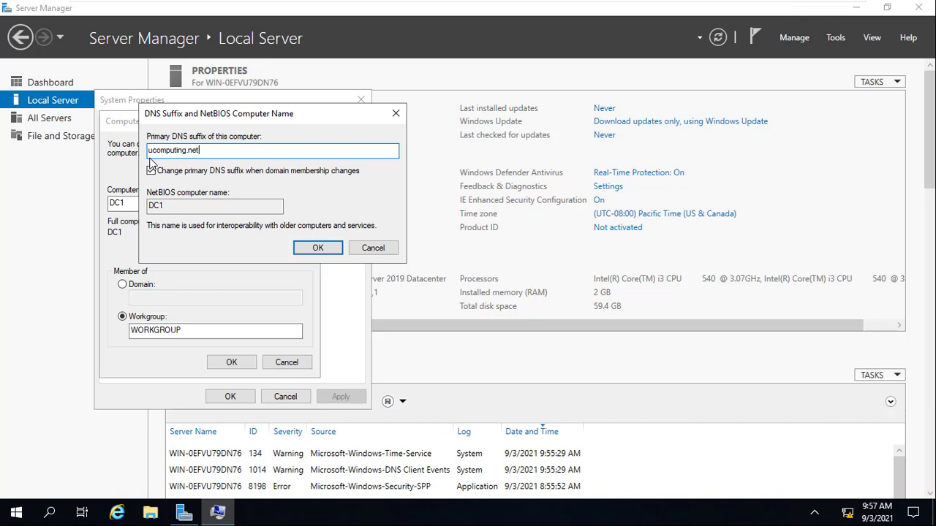
{"action": "left_click", "coordinate": [320, 248]}
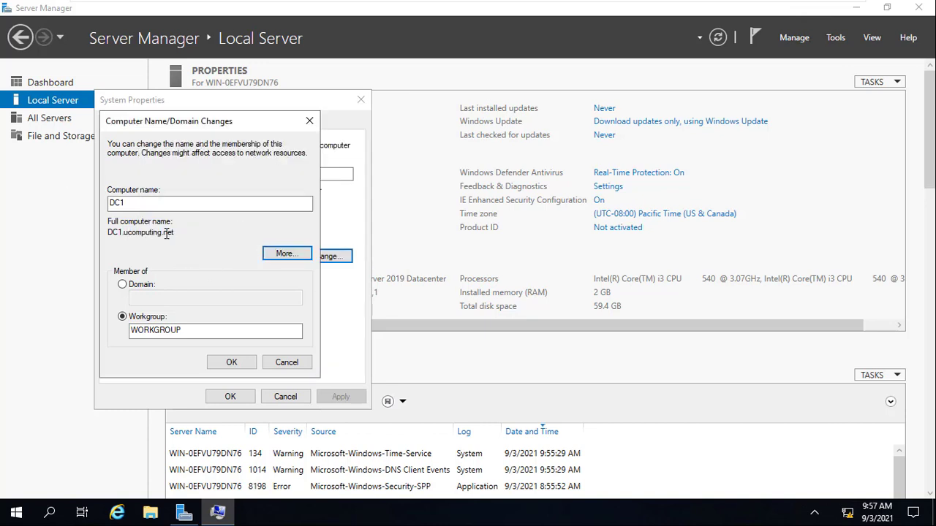
- Apply the new computer name and DNS suffix, close System Properties and restart the server immediately
{"action": "left_click_drag", "start_coordinate": [175, 233], "coordinate": [106, 237]}
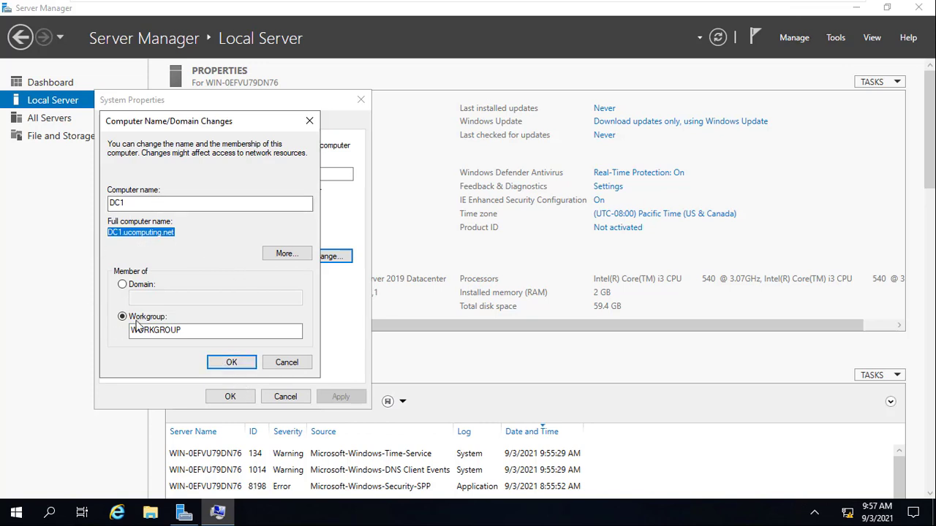
{"action": "left_click", "coordinate": [231, 362]}
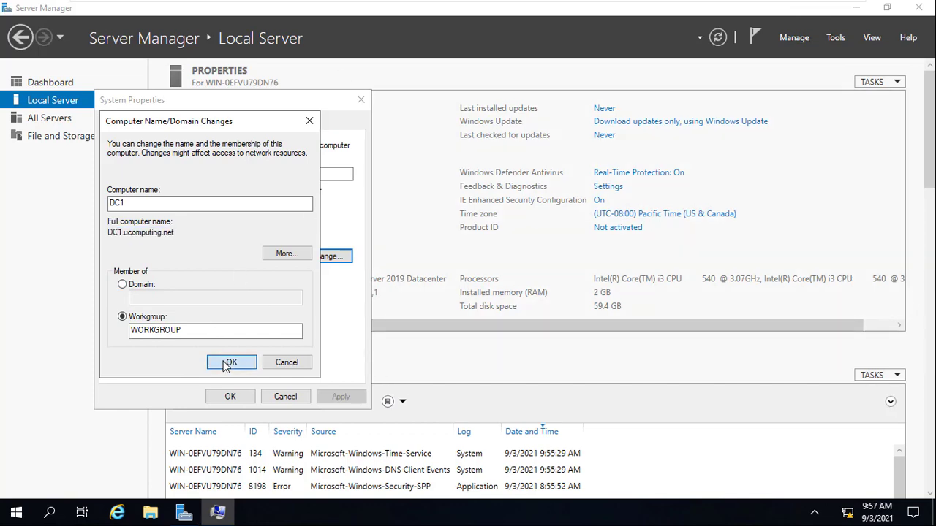
{"action": "left_click", "coordinate": [551, 275]}
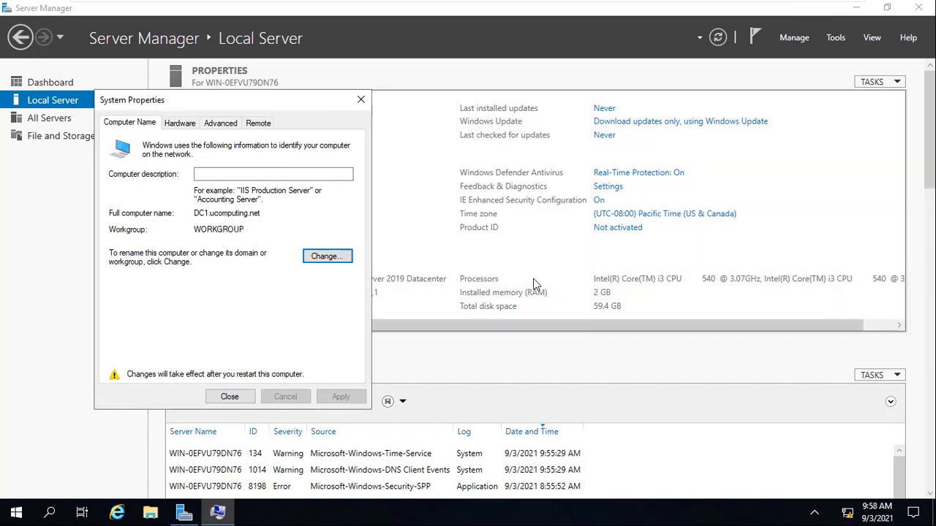
{"action": "left_click", "coordinate": [228, 397]}
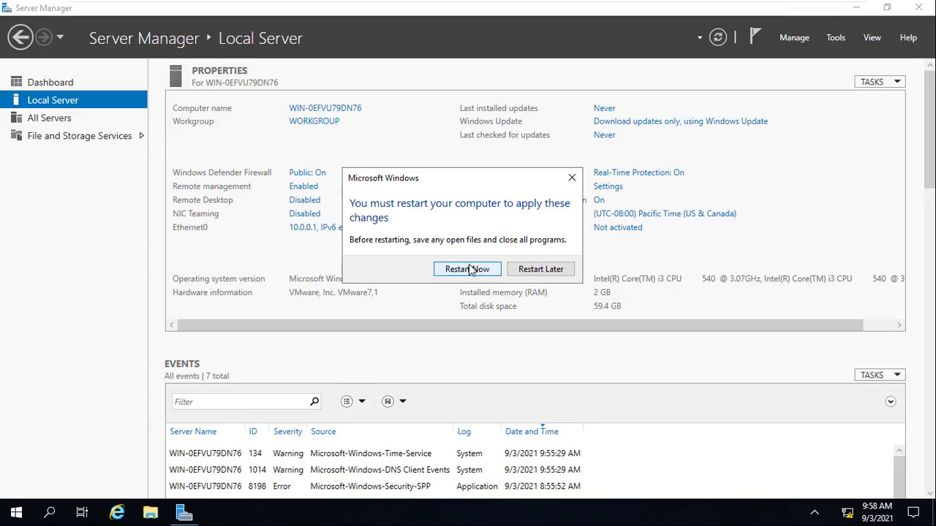
{"action": "left_click", "coordinate": [469, 269]}
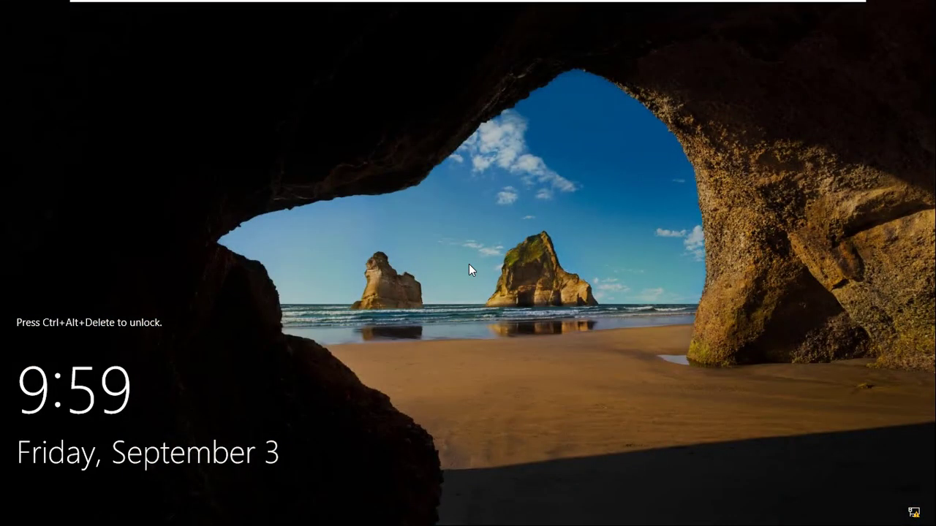
- Unlock the restarted server and sign in as Administrator with the account password
{"action": "key", "text": "ctrl+alt+Delete"}
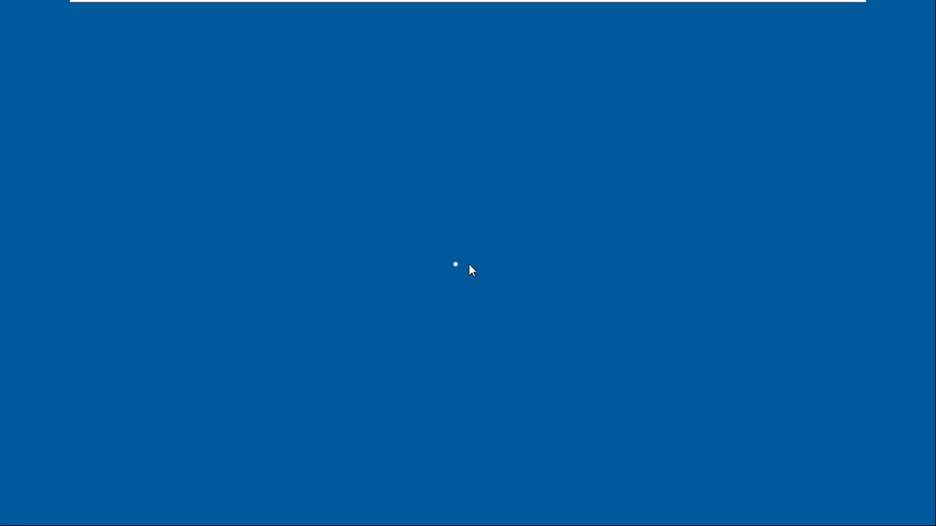
{"action": "type", "text": "••••••"}
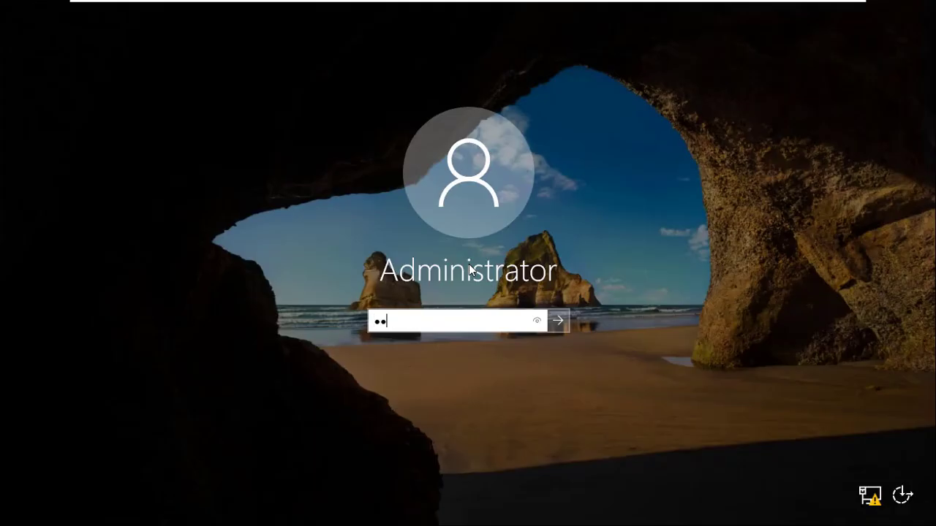
{"action": "type", "text": "••••"}
{"action": "key", "text": "Return"}
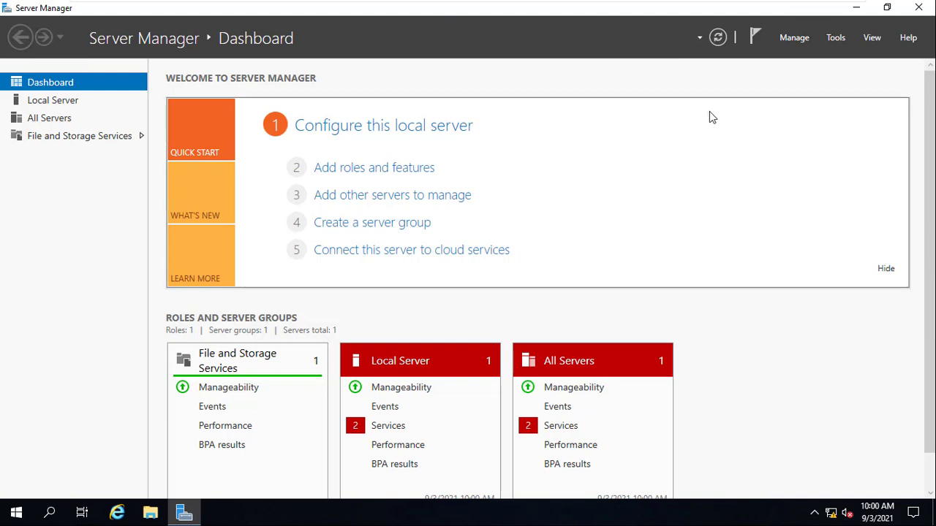
- Review the Server Manager properties for data refresh and automatic start at logon, leaving them unchanged
{"action": "left_click", "coordinate": [794, 38]}
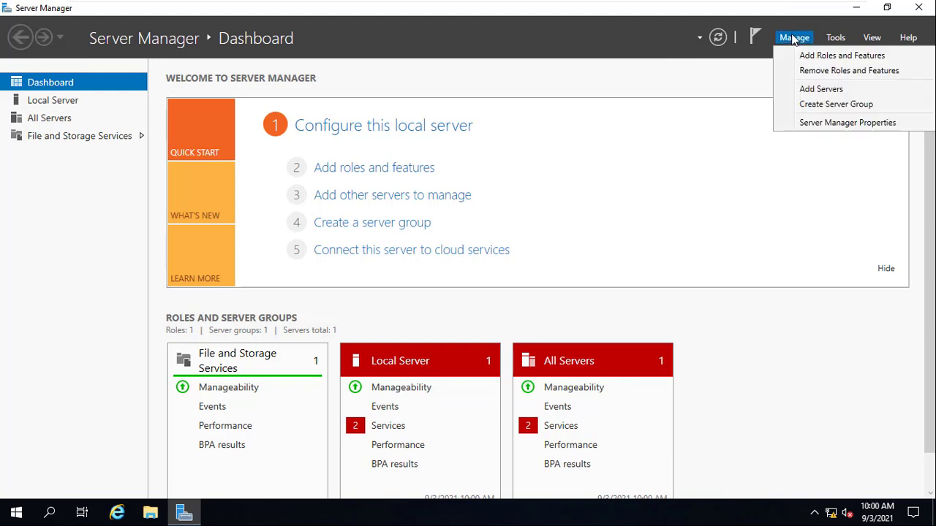
{"action": "left_click", "coordinate": [825, 123]}
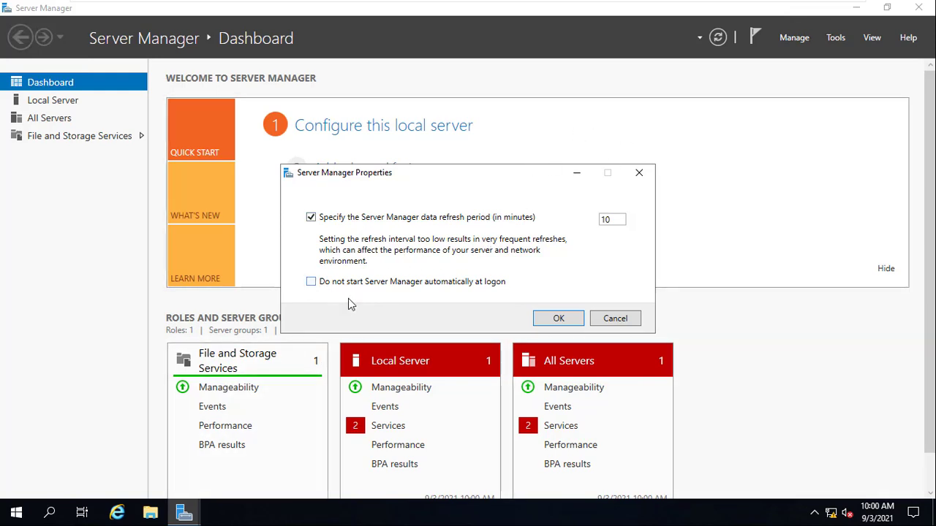
{"action": "left_click", "coordinate": [632, 319]}
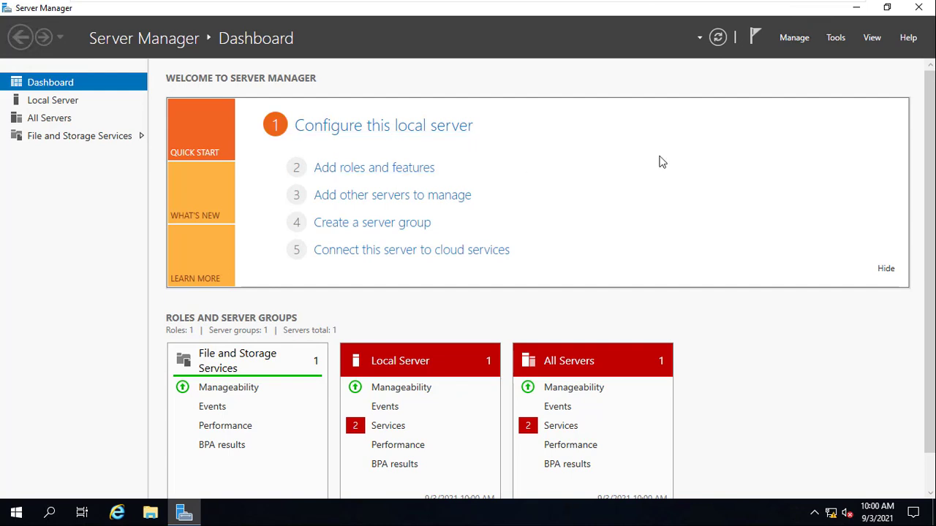
- Start adding roles and features with a role-based or feature-based installation on the destination server DC1.ucomputing.net
{"action": "left_click", "coordinate": [336, 179]}
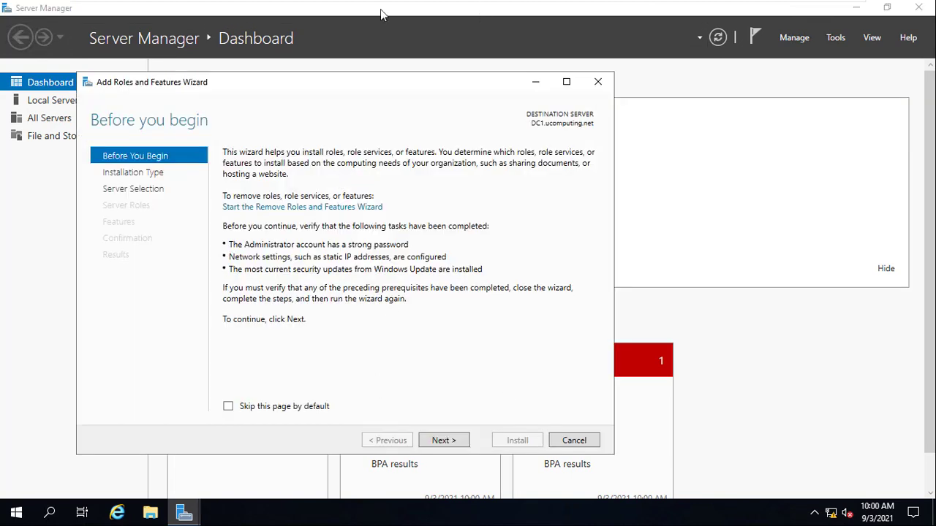
{"action": "left_click_drag", "start_coordinate": [343, 86], "coordinate": [416, 80]}
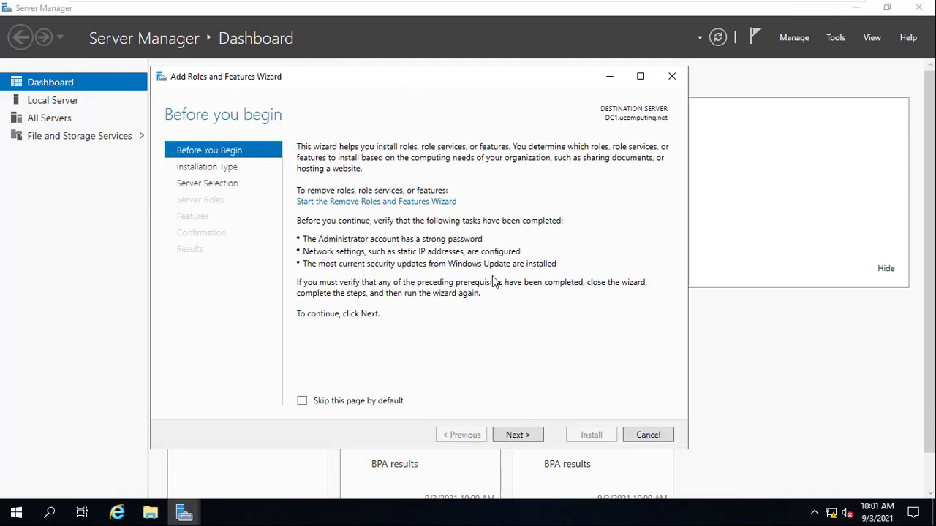
{"action": "left_click", "coordinate": [515, 437]}
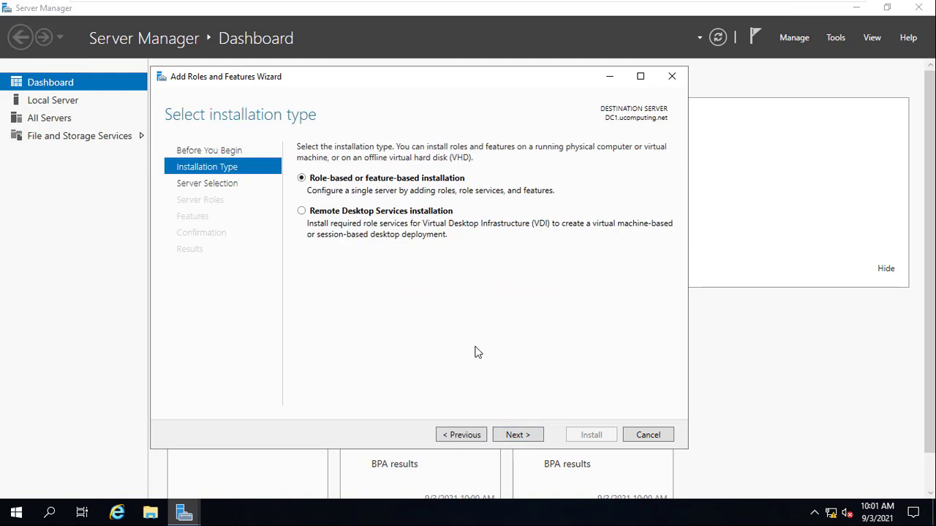
{"action": "left_click", "coordinate": [520, 435]}
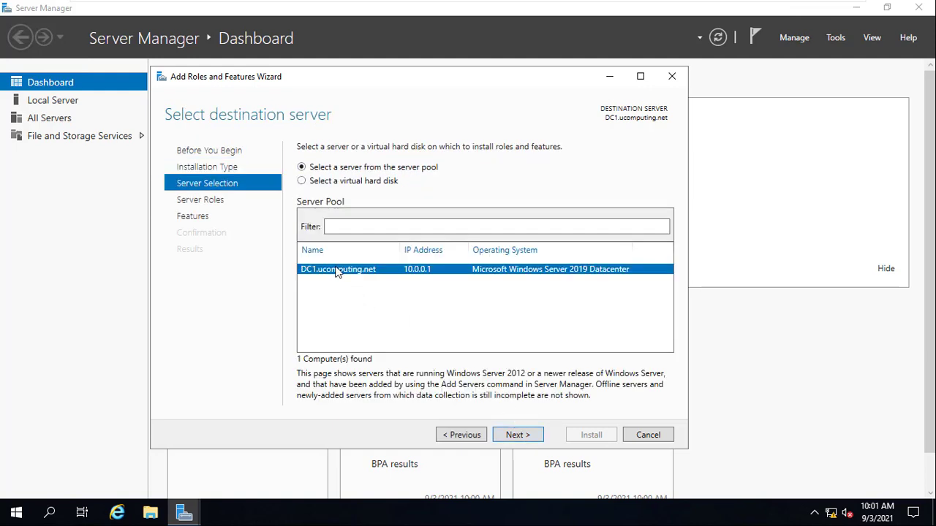
{"action": "left_click", "coordinate": [522, 436]}
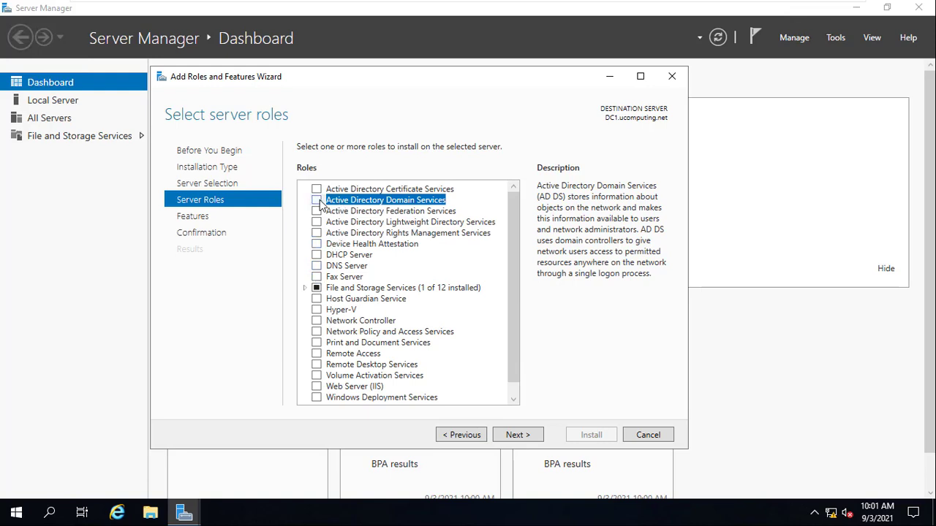
- Install the DNS Server role with its management tools, keeping the default feature selection, and close the wizard
{"action": "left_click", "coordinate": [317, 266]}
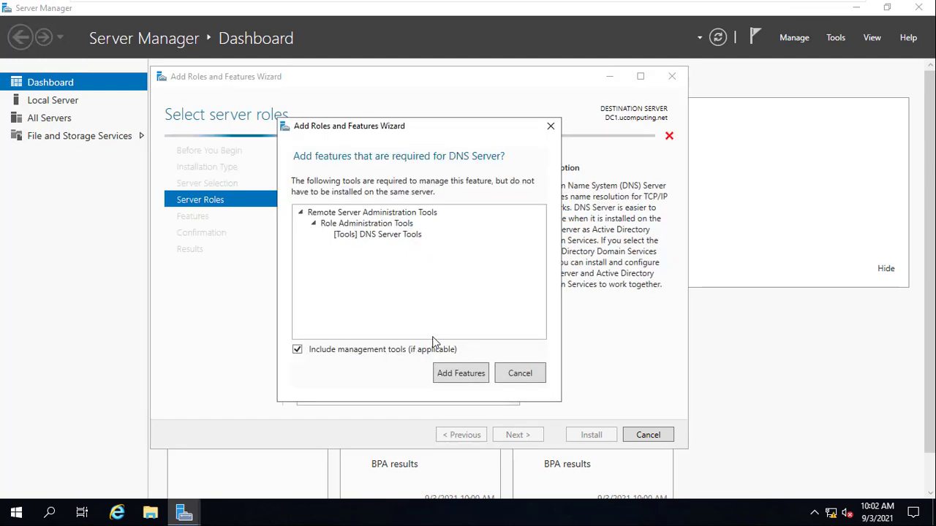
{"action": "left_click", "coordinate": [462, 374]}
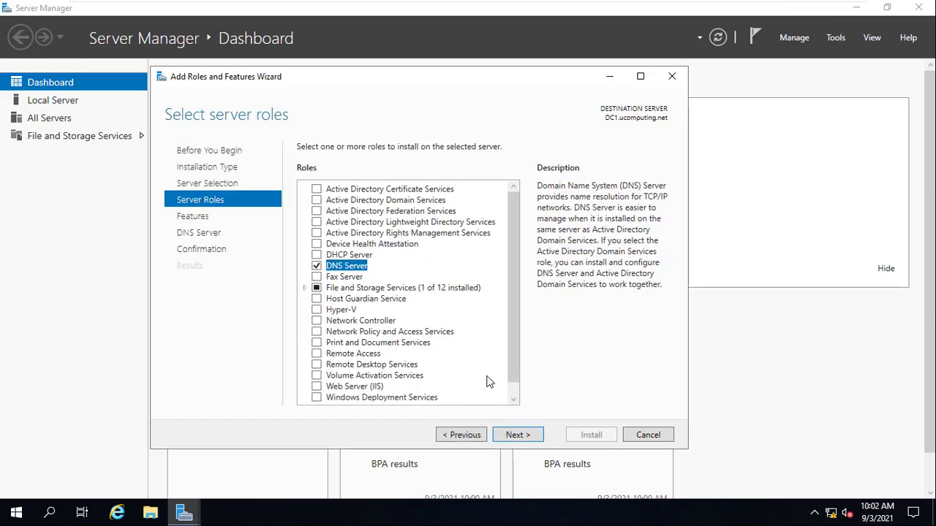
{"action": "left_click", "coordinate": [518, 435]}
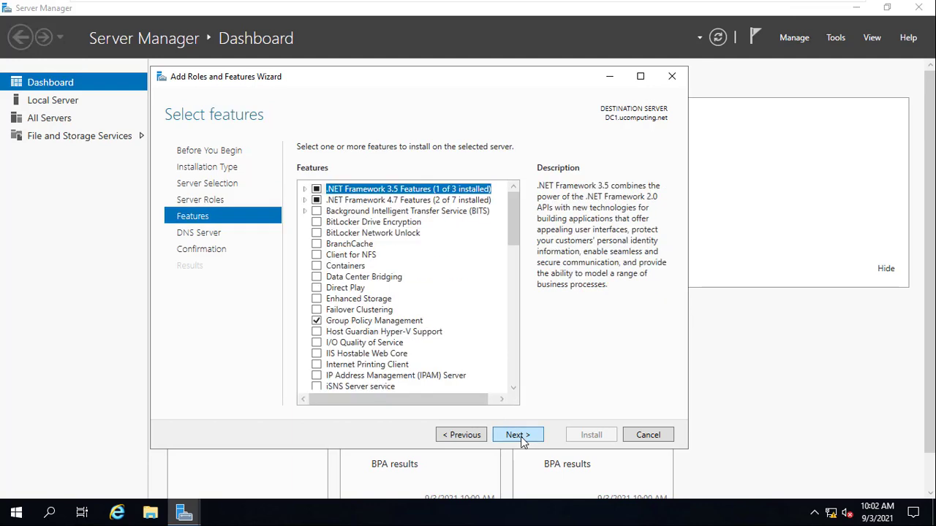
{"action": "left_click", "coordinate": [521, 436]}
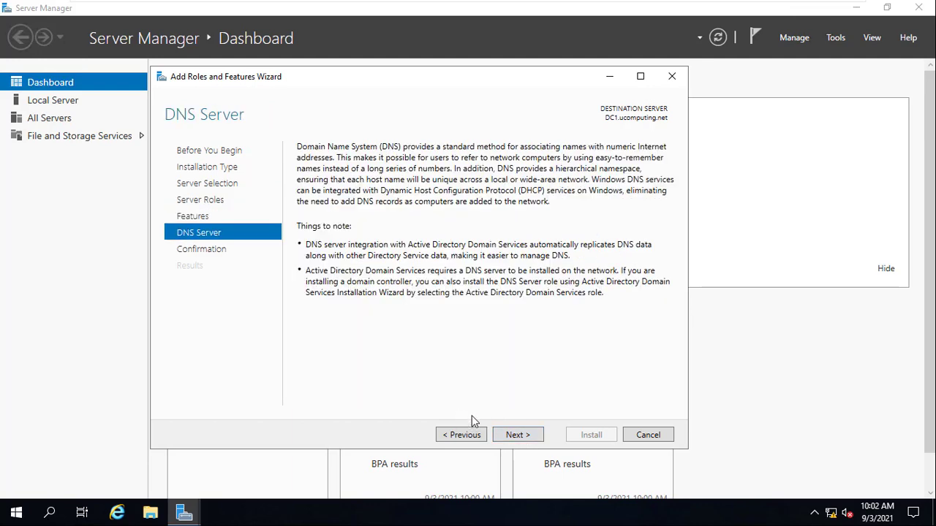
{"action": "left_click", "coordinate": [528, 439]}
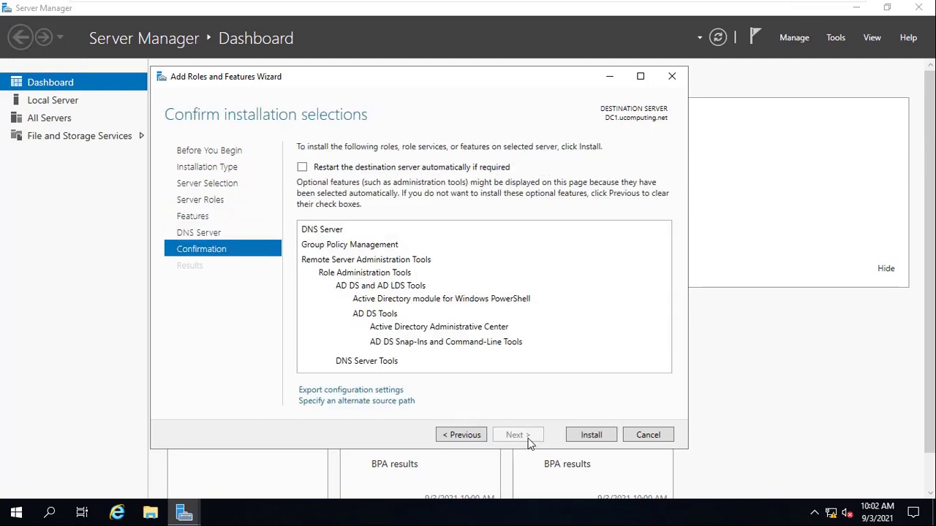
{"action": "left_click", "coordinate": [586, 436]}
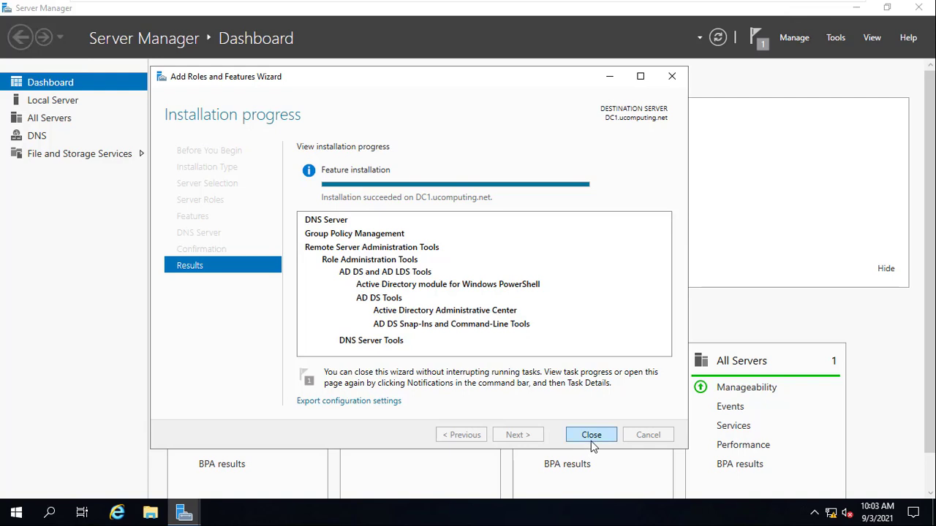
{"action": "left_click", "coordinate": [591, 437]}
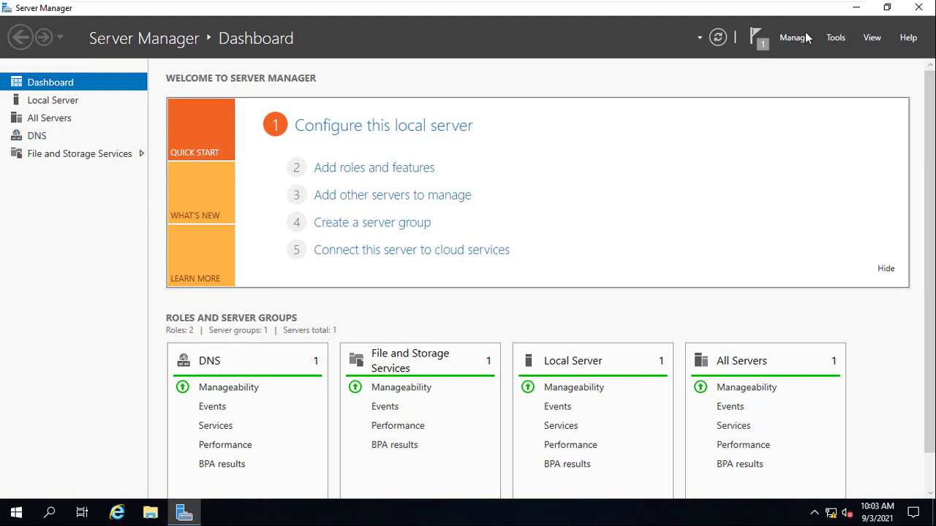
- Open DNS Manager from Server Manager, widen its console tree and expand the DC1 server
{"action": "left_click", "coordinate": [835, 38]}
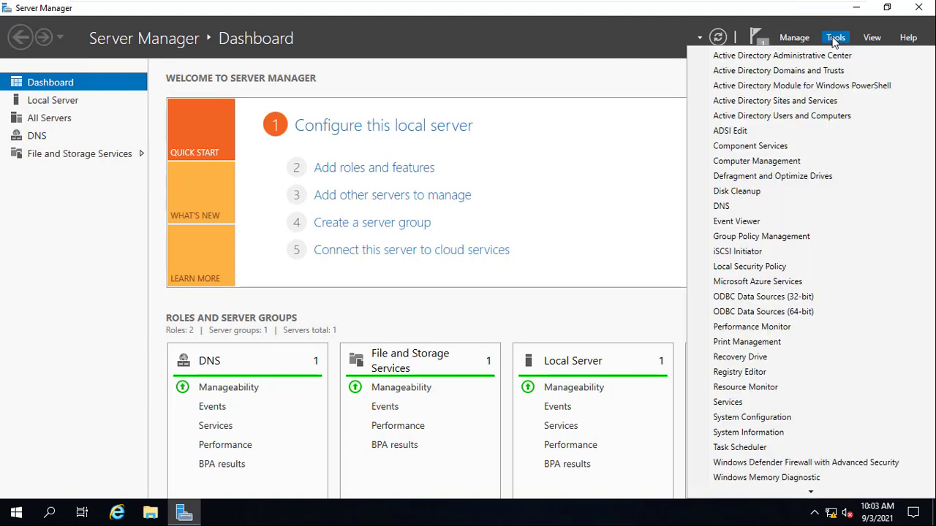
{"action": "left_click", "coordinate": [739, 205]}
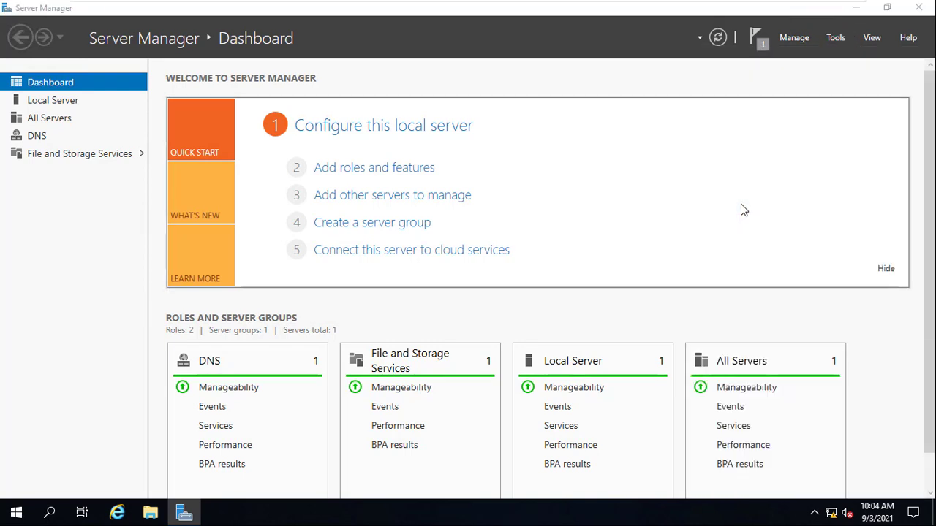
{"action": "left_click", "coordinate": [503, 42]}
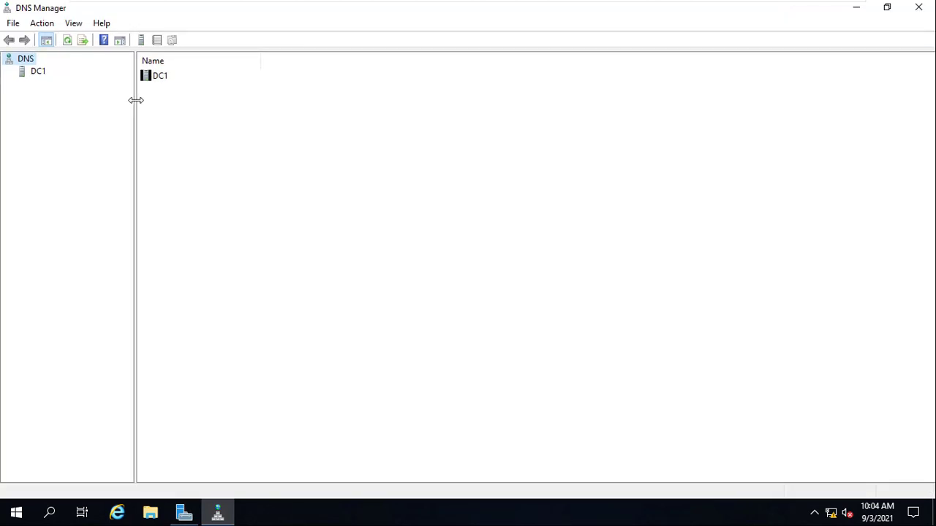
{"action": "left_click_drag", "start_coordinate": [135, 101], "coordinate": [150, 101]}
{"action": "left_click", "coordinate": [36, 71]}
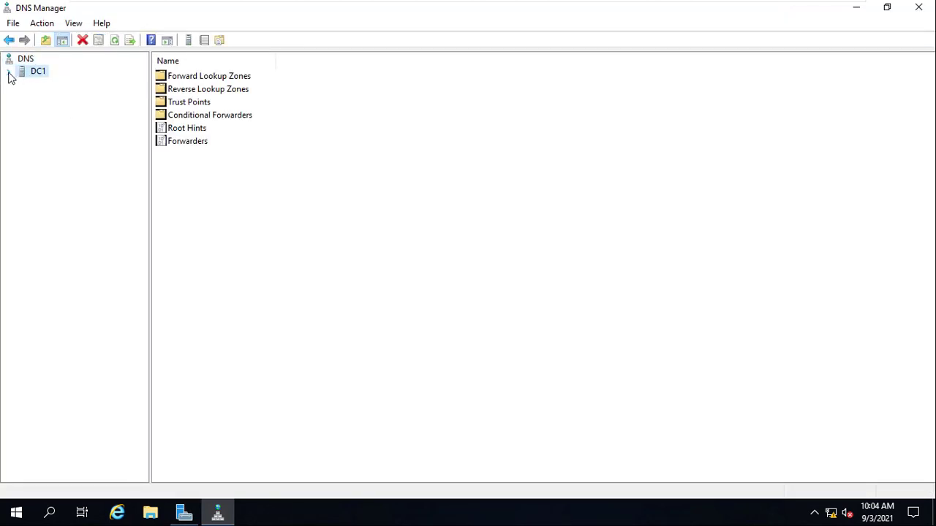
{"action": "left_click", "coordinate": [8, 72]}
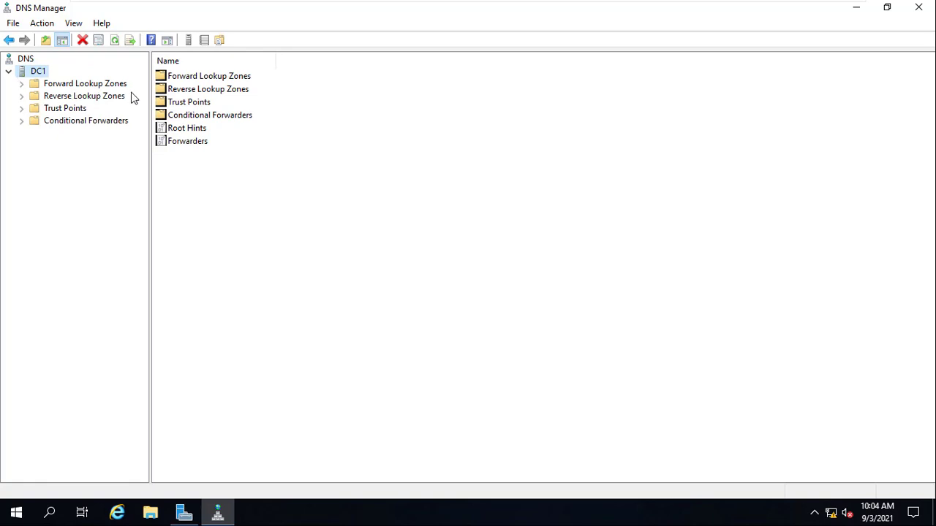
- Examine the Forward Lookup Zones and Reverse Lookup Zones folders of DC1 for existing zones
{"action": "left_click", "coordinate": [30, 85]}
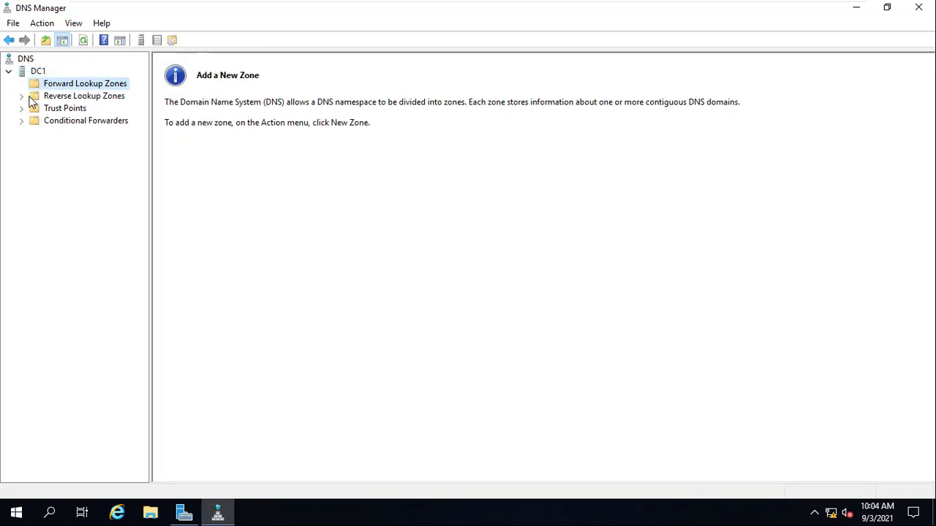
{"action": "left_click", "coordinate": [34, 100]}
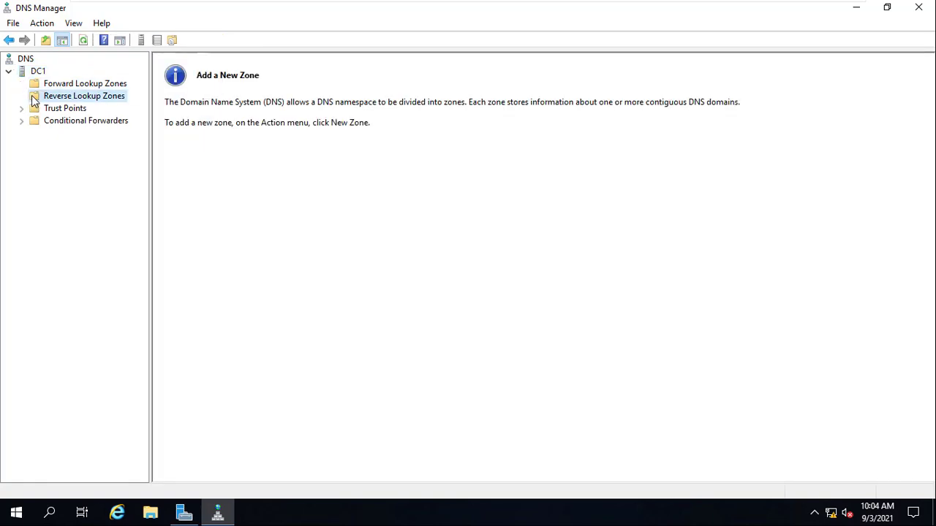
{"action": "left_click", "coordinate": [87, 87]}
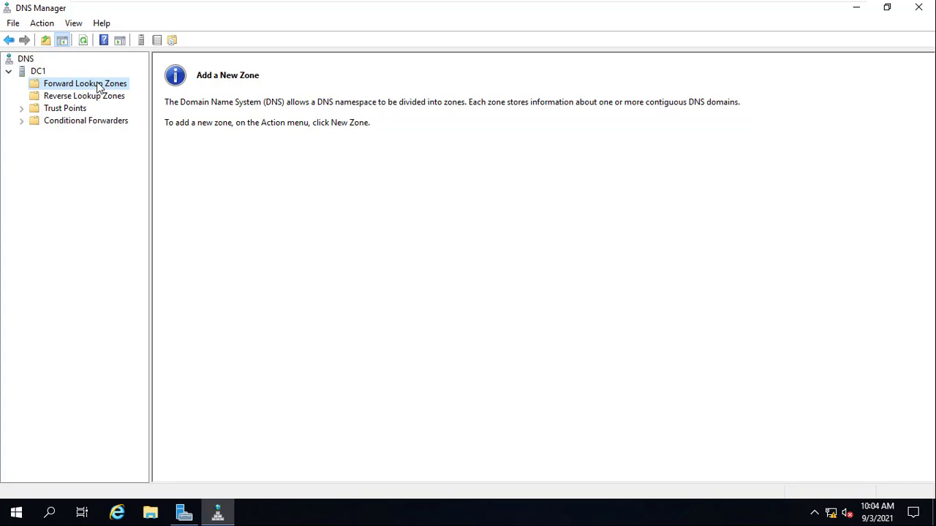
{"action": "left_click", "coordinate": [88, 96]}
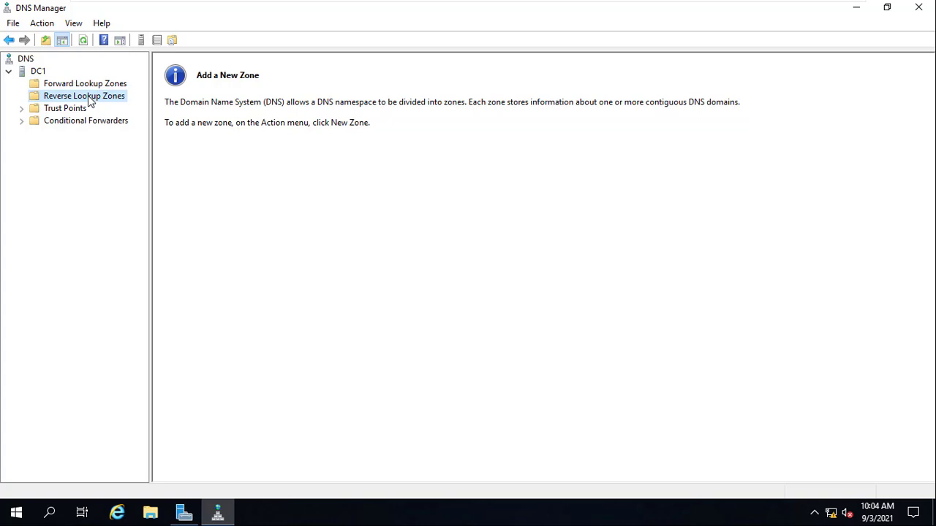
{"action": "left_click", "coordinate": [95, 85]}
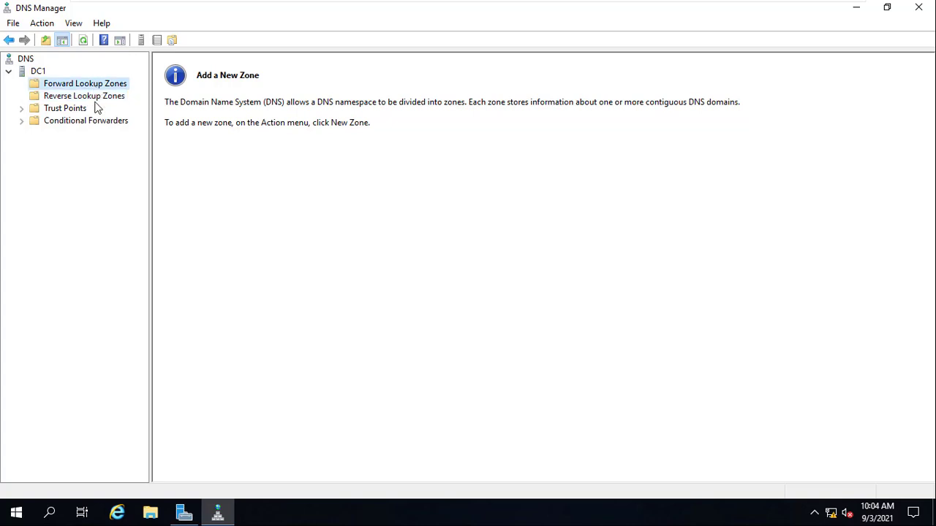
- Start a new zone under DC1's Forward Lookup Zones and choose Primary zone as its type
{"action": "right_click", "coordinate": [100, 87]}
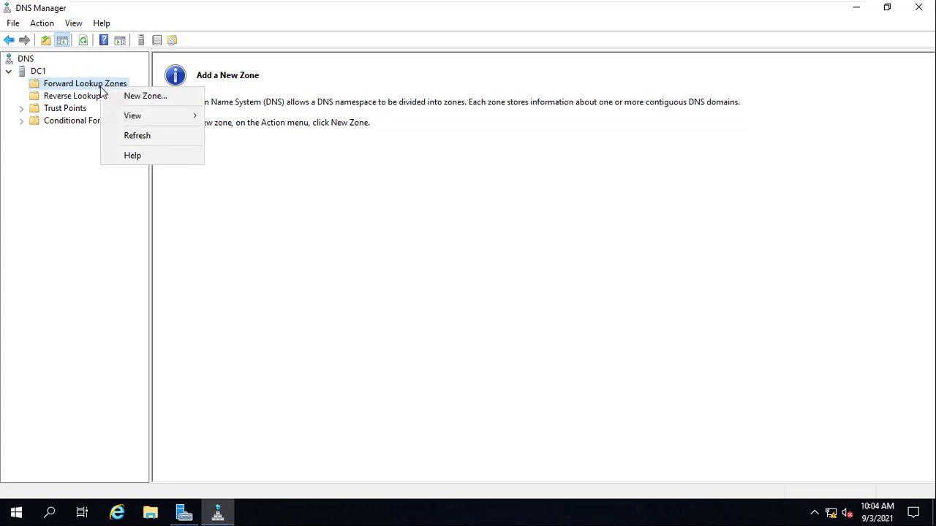
{"action": "left_click", "coordinate": [140, 95]}
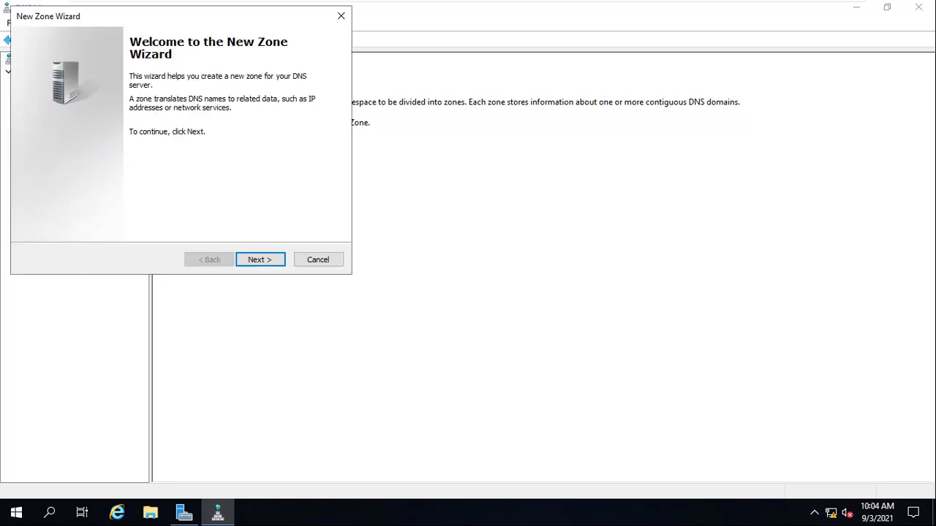
{"action": "left_click", "coordinate": [350, 282]}
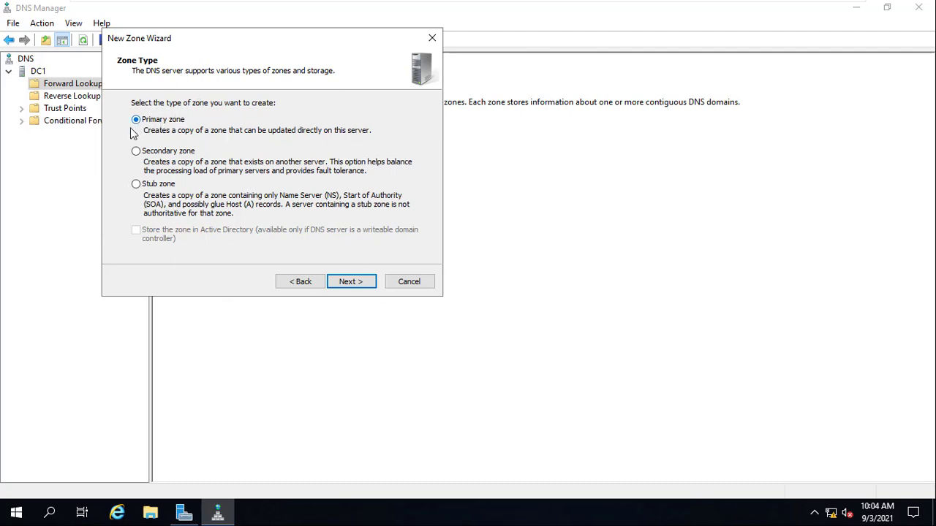
{"action": "left_click", "coordinate": [346, 283]}
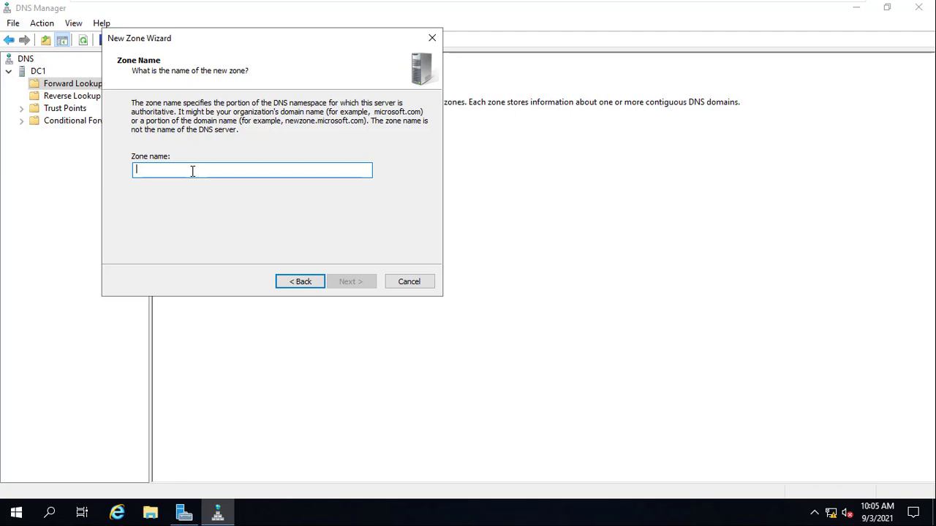
- Look up the server's full computer name and domain suffix in the Windows system information, and close the system windows
{"action": "left_click", "coordinate": [11, 518]}
{"action": "right_click", "coordinate": [9, 518]}
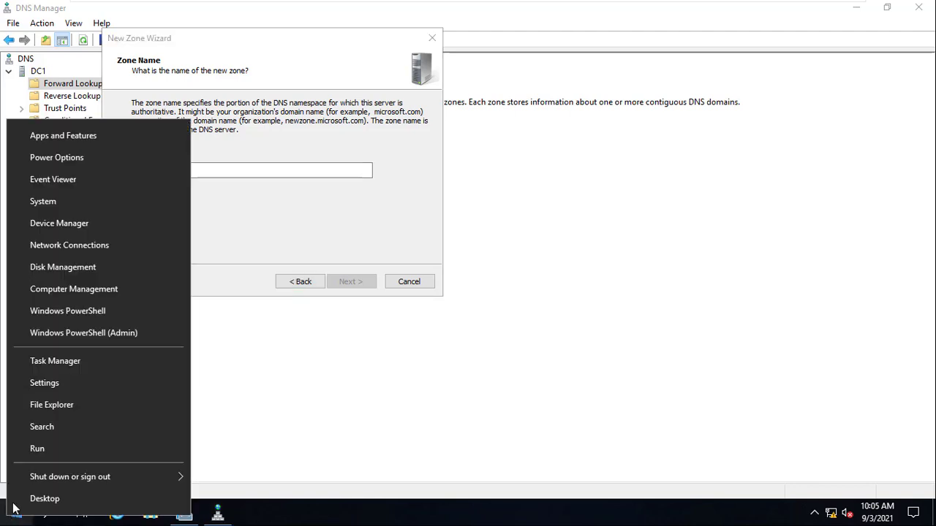
{"action": "left_click", "coordinate": [74, 198]}
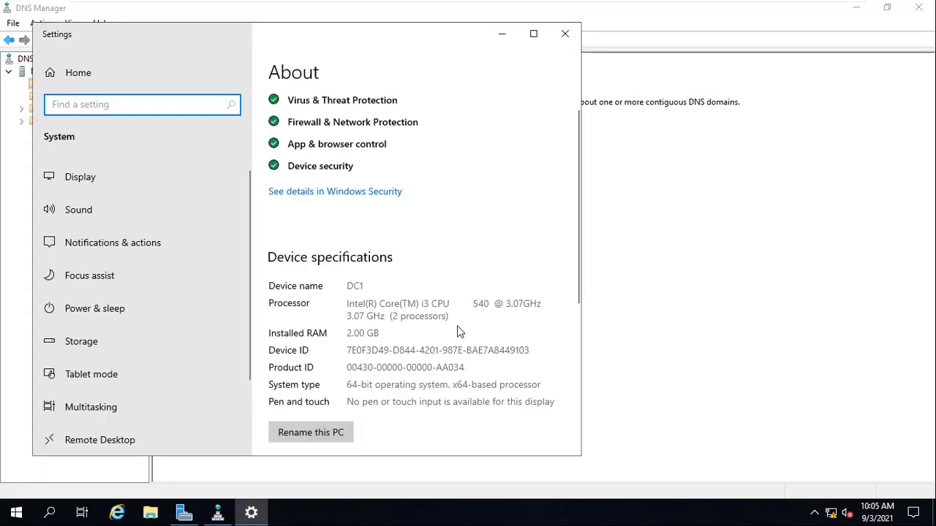
{"action": "scroll", "coordinate": [457, 325], "scroll_direction": "down", "scroll_amount": 5}
{"action": "scroll", "coordinate": [457, 325], "scroll_direction": "down", "scroll_amount": 2}
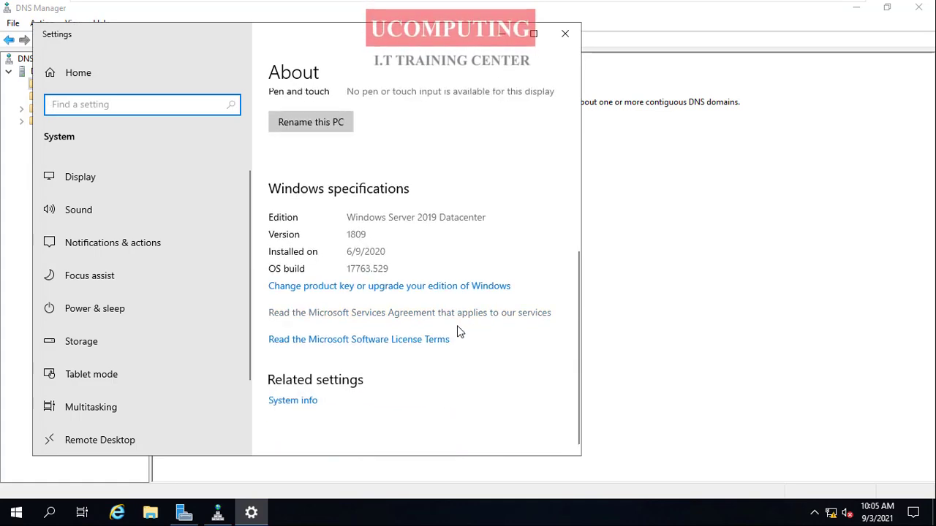
{"action": "scroll", "coordinate": [457, 327], "scroll_direction": "up", "scroll_amount": 2}
{"action": "scroll", "coordinate": [457, 327], "scroll_direction": "down", "scroll_amount": 2}
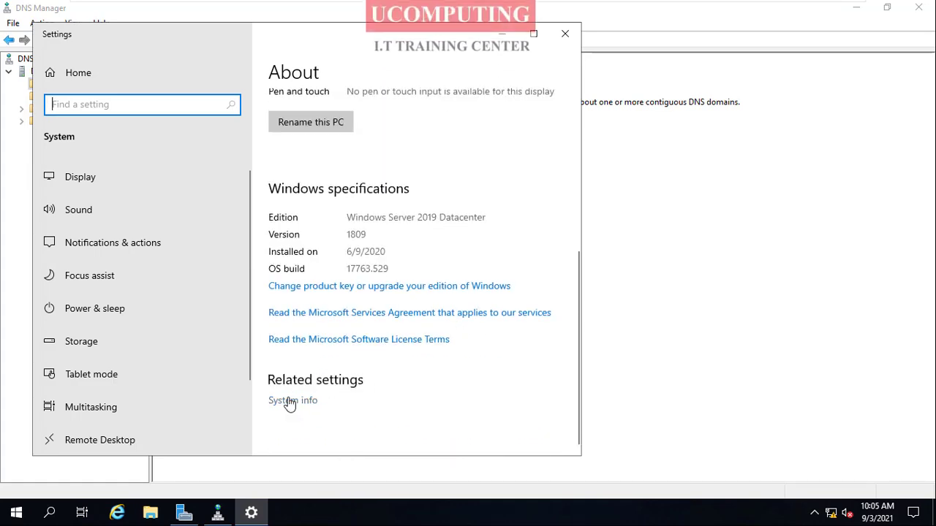
{"action": "left_click", "coordinate": [291, 401]}
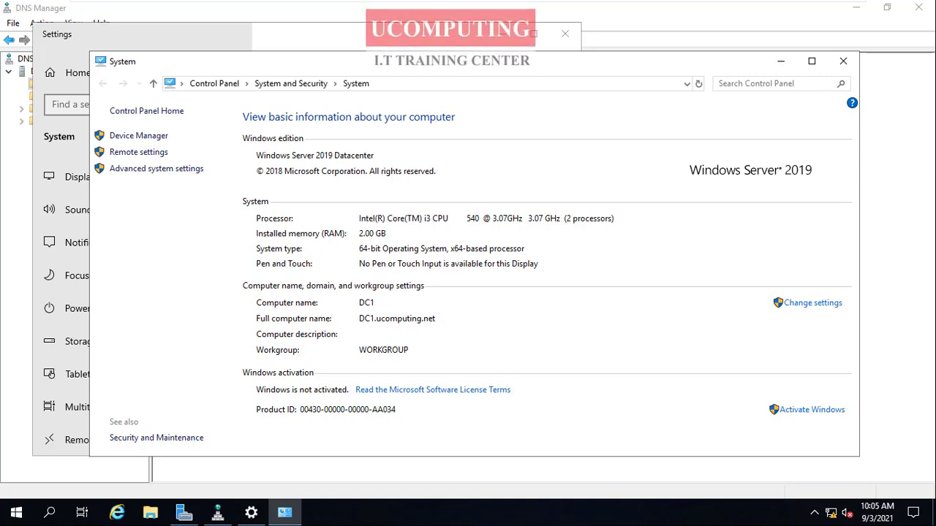
{"action": "left_click", "coordinate": [843, 60]}
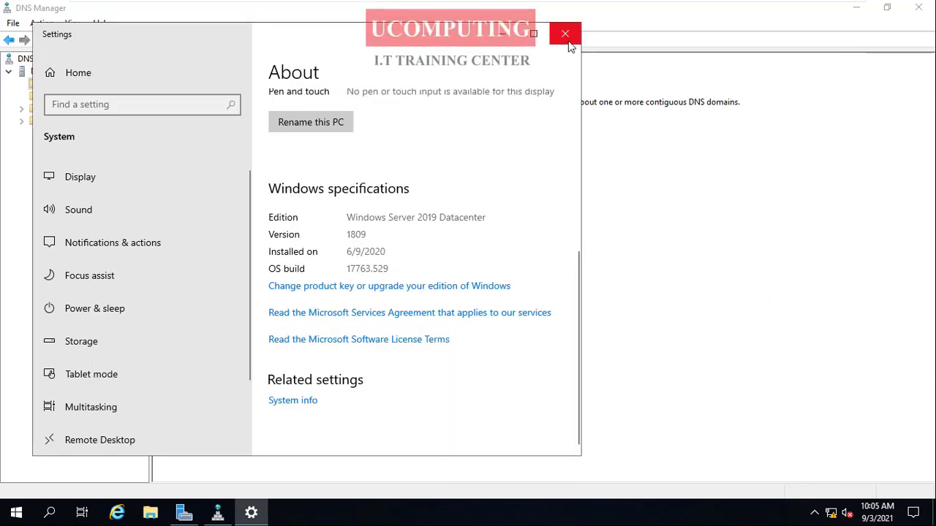
{"action": "left_click", "coordinate": [564, 33]}
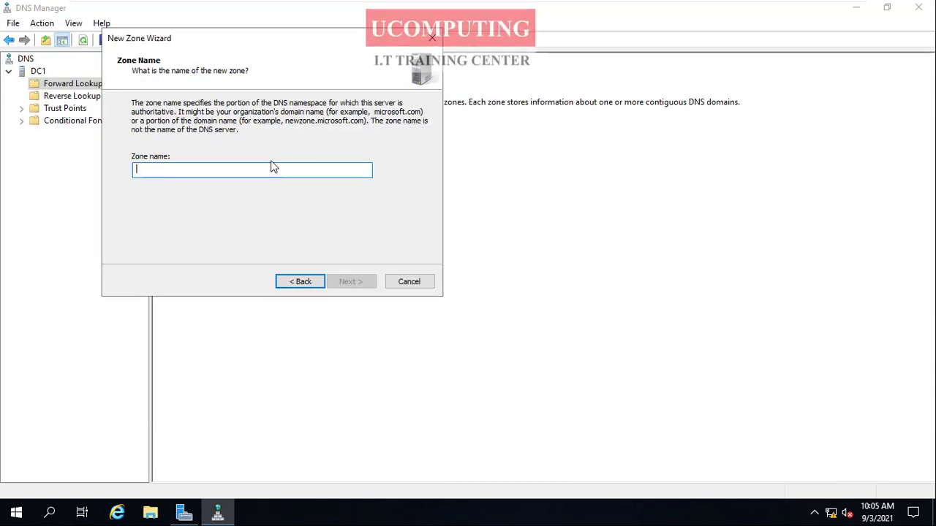
- Create the forward zone ucomputing.net with new zone file ucomputing.net.dns, allowing both nonsecure and secure dynamic updates
{"action": "type", "text": "ucomputing"}
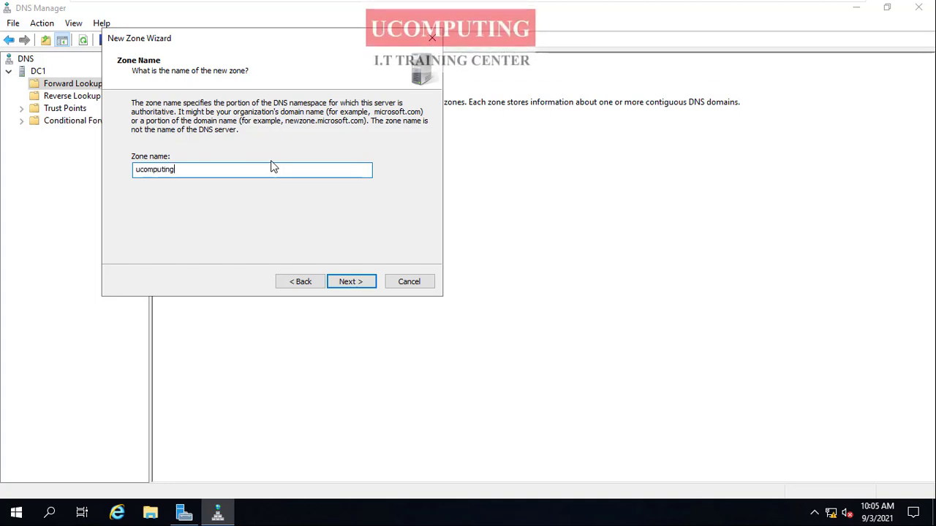
{"action": "type", "text": ".net"}
{"action": "left_click", "coordinate": [358, 284]}
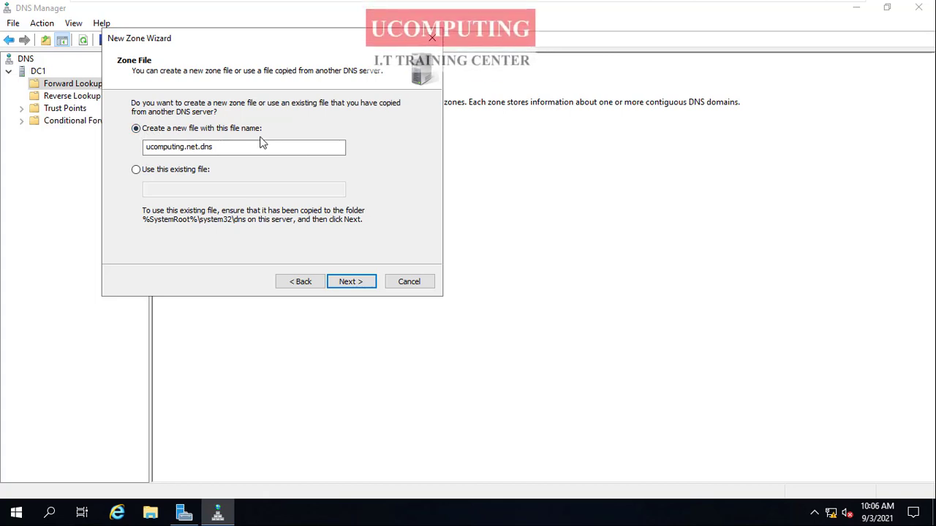
{"action": "left_click", "coordinate": [357, 285]}
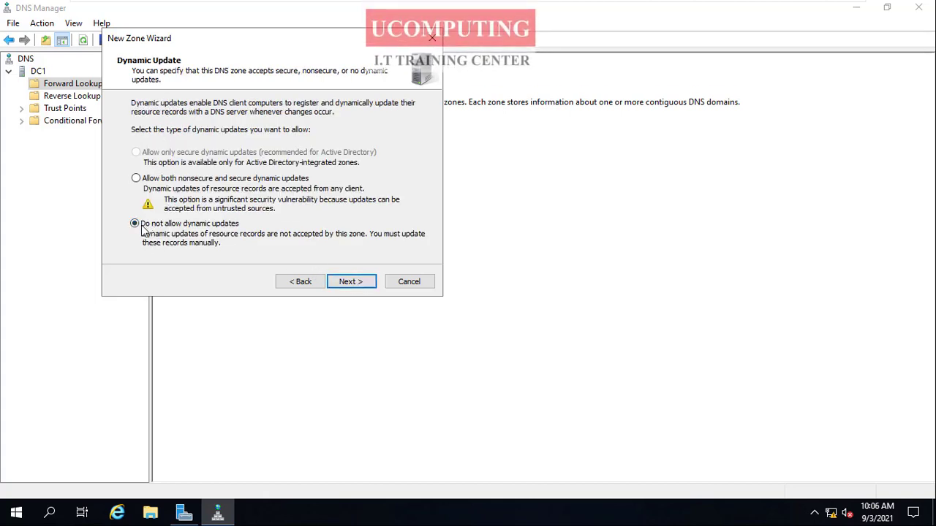
{"action": "left_click", "coordinate": [135, 178]}
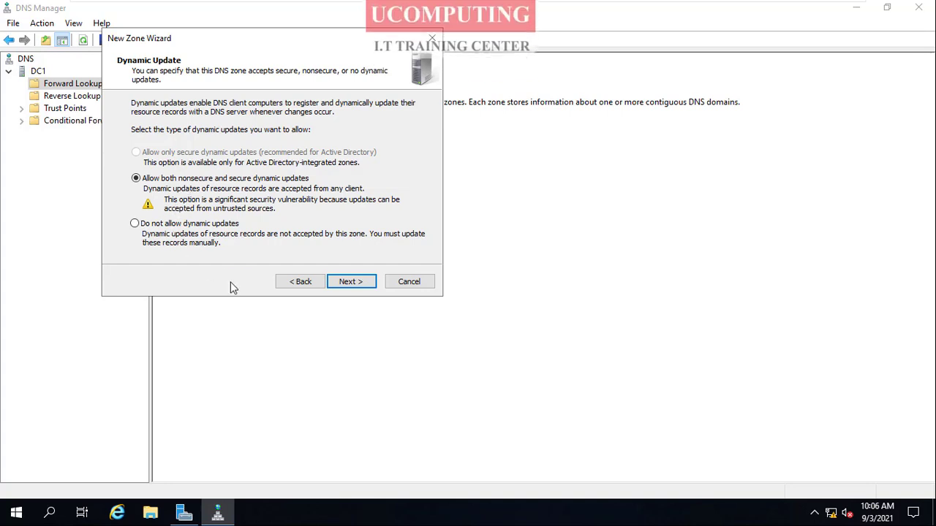
{"action": "left_click", "coordinate": [353, 283]}
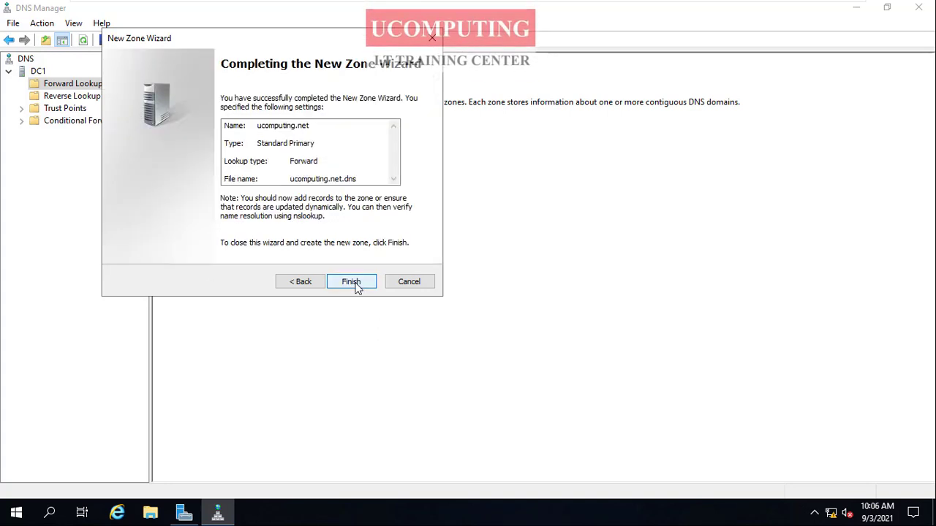
{"action": "left_click", "coordinate": [352, 282]}
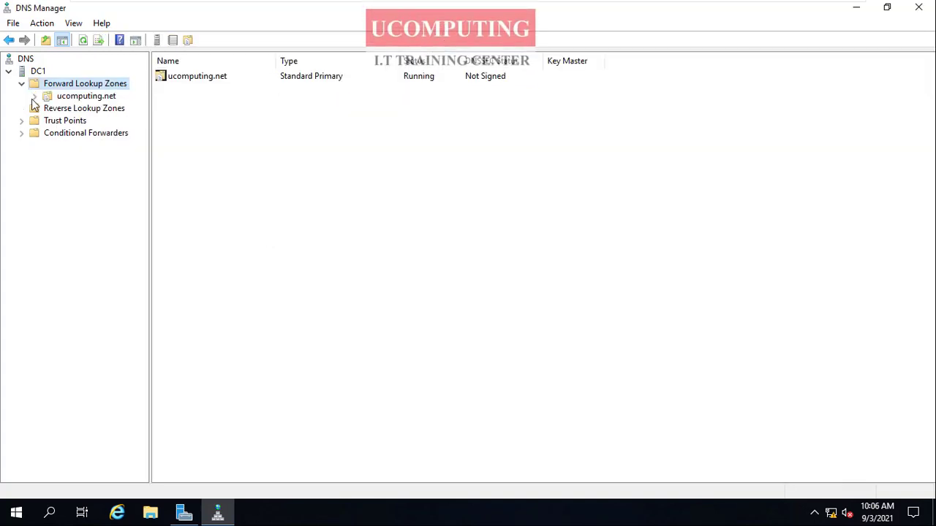
- Open the ucomputing.net zone and examine its Start of Authority, Name Server and Host (A) records
{"action": "double_click", "coordinate": [193, 76]}
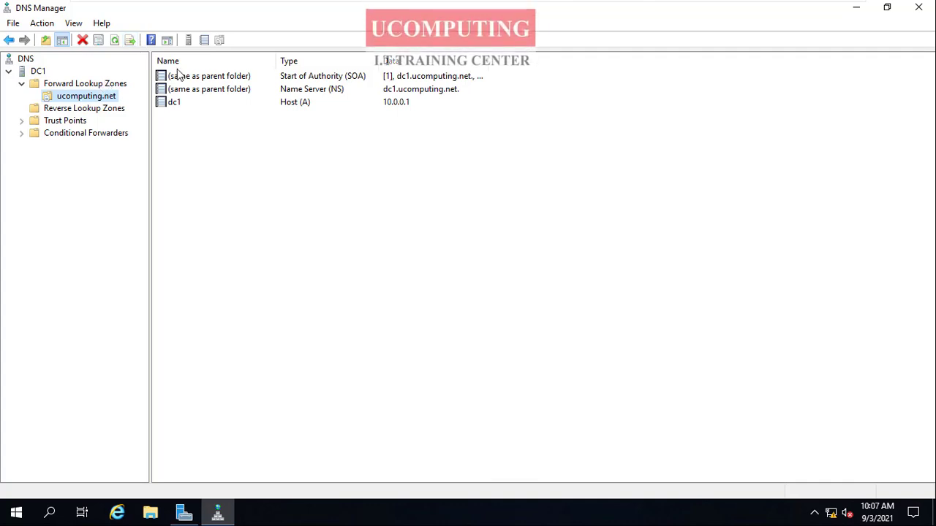
{"action": "left_click_drag", "start_coordinate": [183, 128], "coordinate": [188, 61]}
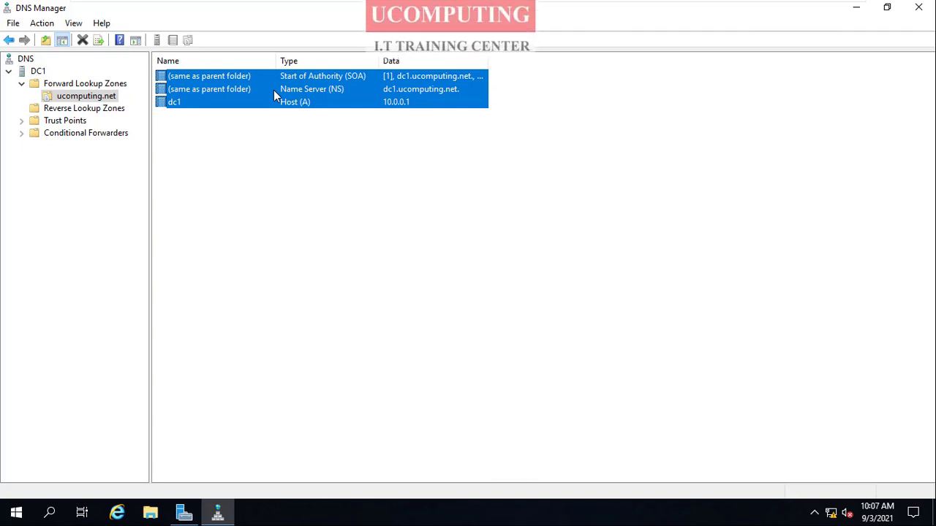
{"action": "left_click", "coordinate": [273, 144]}
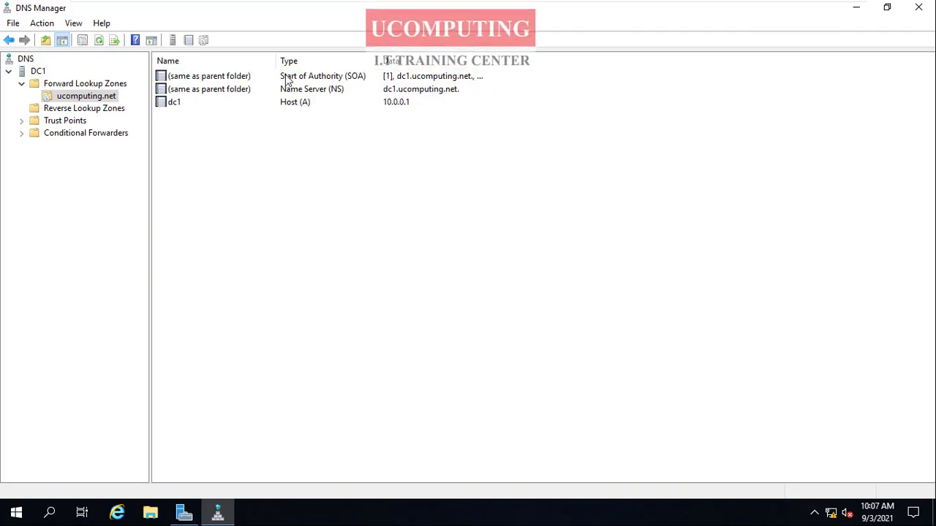
{"action": "left_click", "coordinate": [348, 81]}
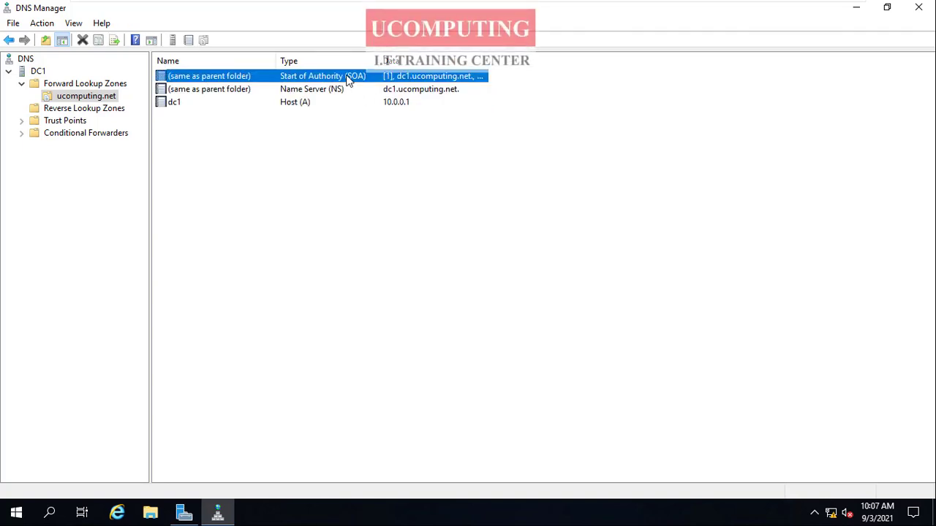
{"action": "left_click", "coordinate": [330, 92]}
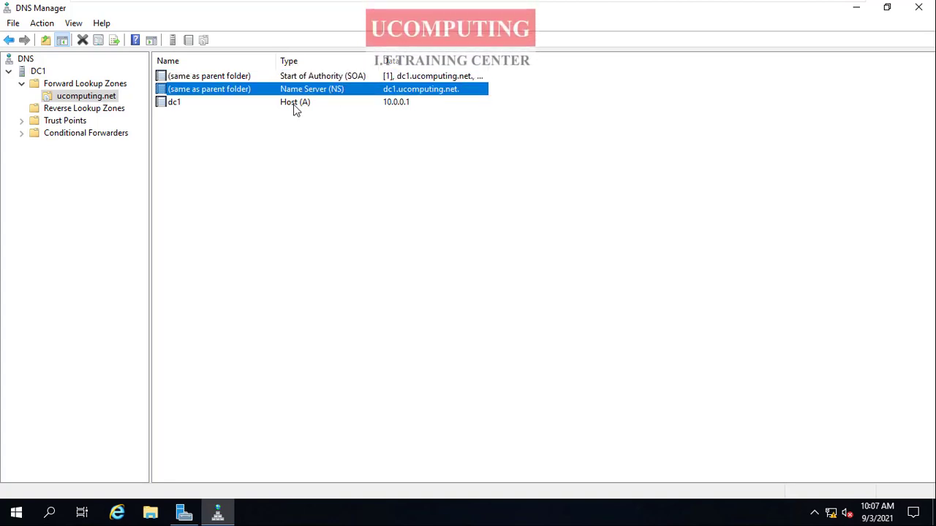
{"action": "left_click", "coordinate": [295, 104]}
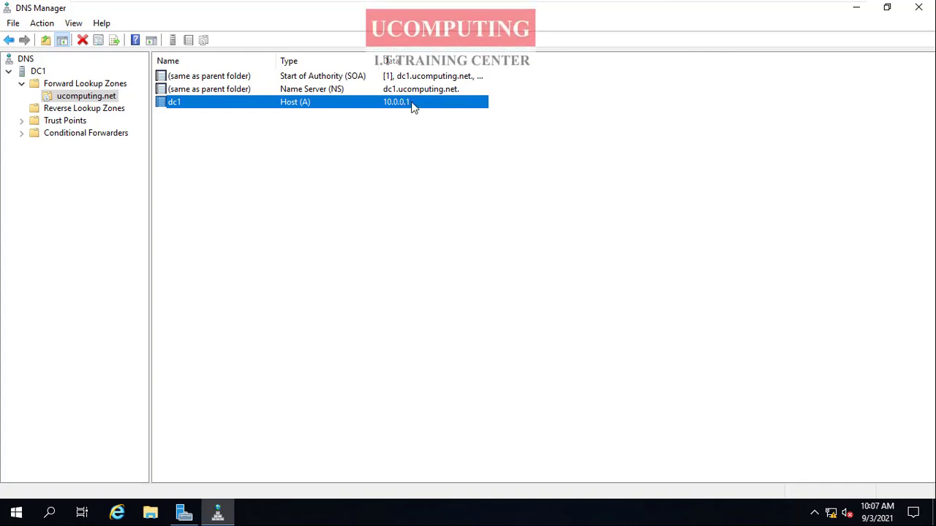
- Start a new zone under Reverse Lookup Zones, choosing Primary zone and IPv4 Reverse Lookup Zone
{"action": "left_click", "coordinate": [68, 111]}
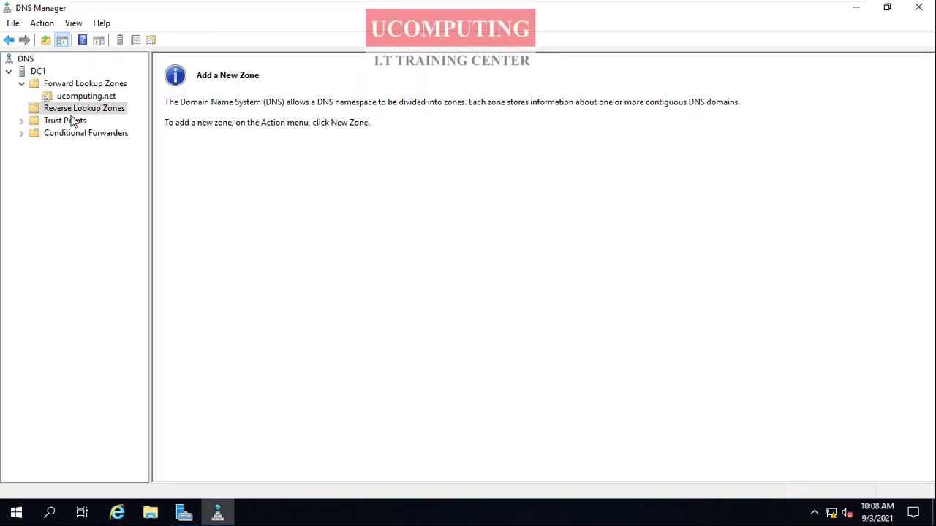
{"action": "right_click", "coordinate": [75, 112]}
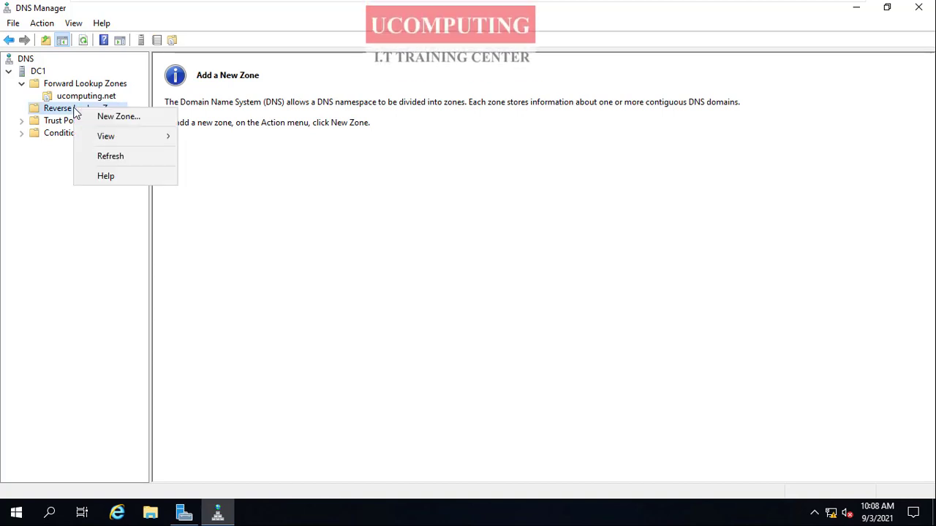
{"action": "left_click", "coordinate": [121, 117]}
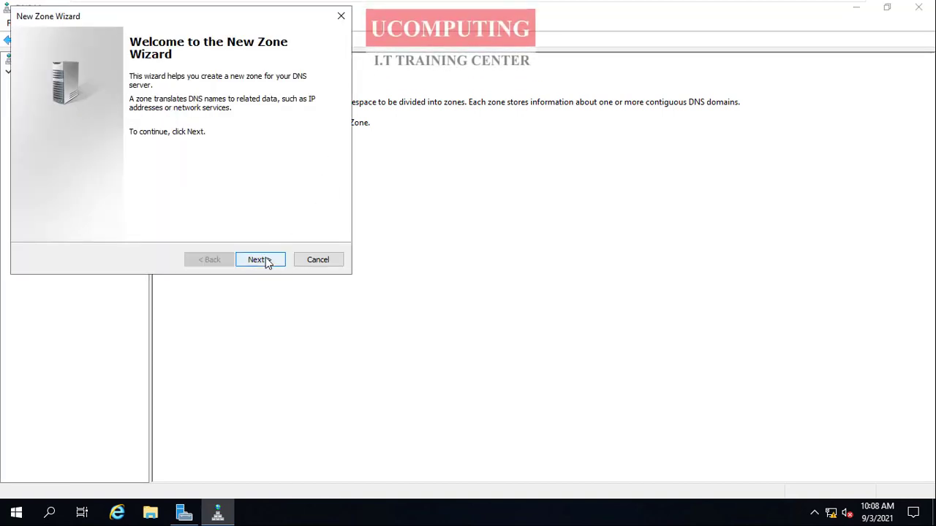
{"action": "left_click", "coordinate": [260, 260]}
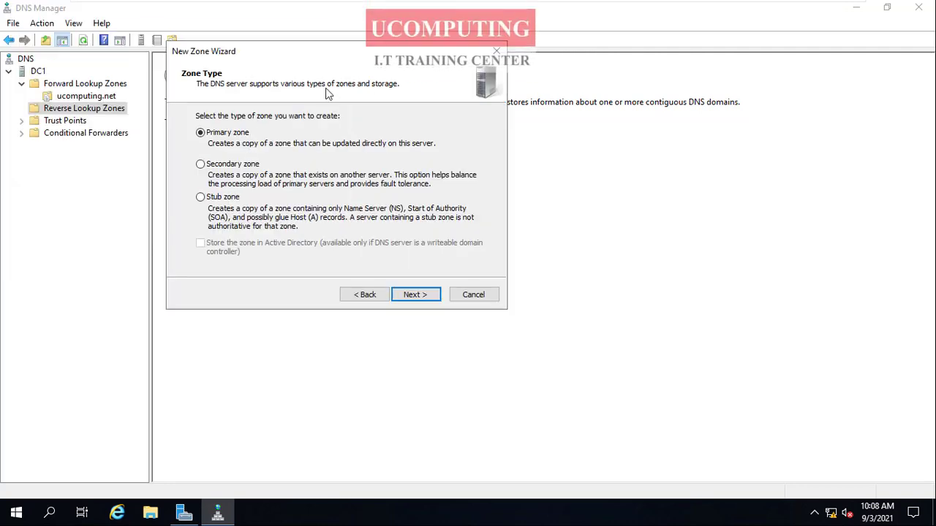
{"action": "left_click_drag", "start_coordinate": [209, 21], "coordinate": [365, 57]}
{"action": "left_click", "coordinate": [417, 295]}
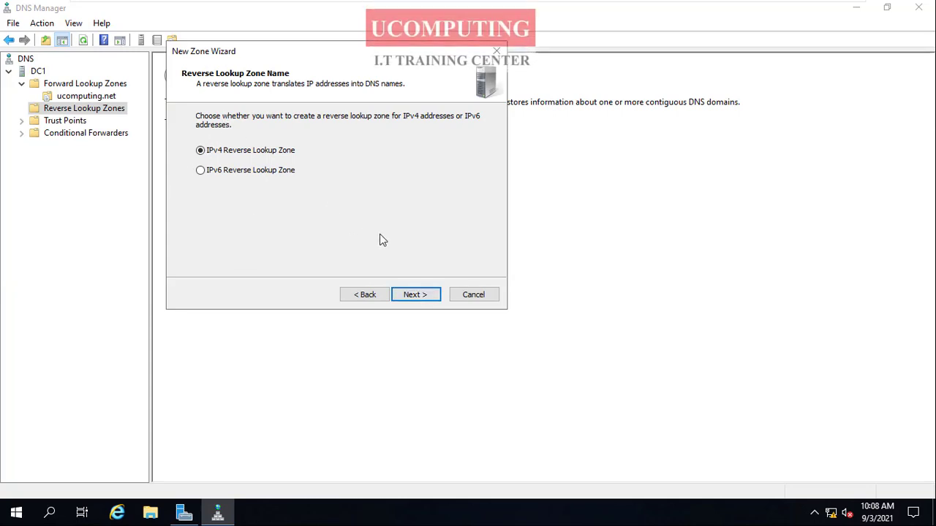
{"action": "left_click", "coordinate": [415, 295]}
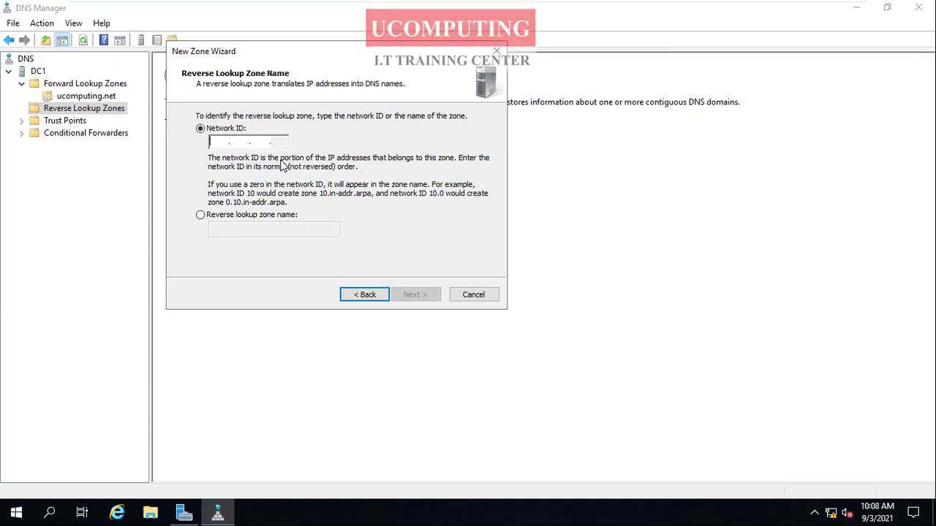
- Create the reverse zone with network ID 10 and new file 10.in-addr.arpa.dns, allowing both nonsecure and secure dynamic updates
{"action": "type", "text": "10"}
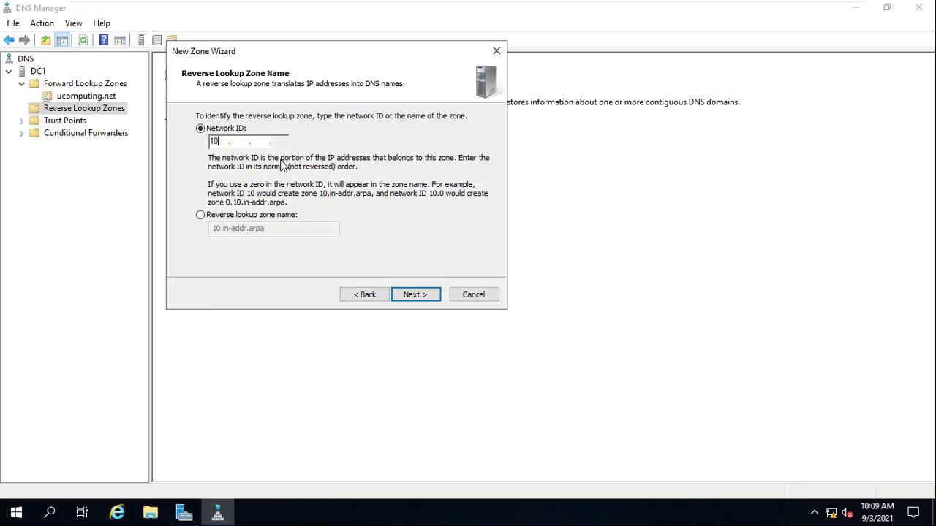
{"action": "left_click", "coordinate": [419, 294]}
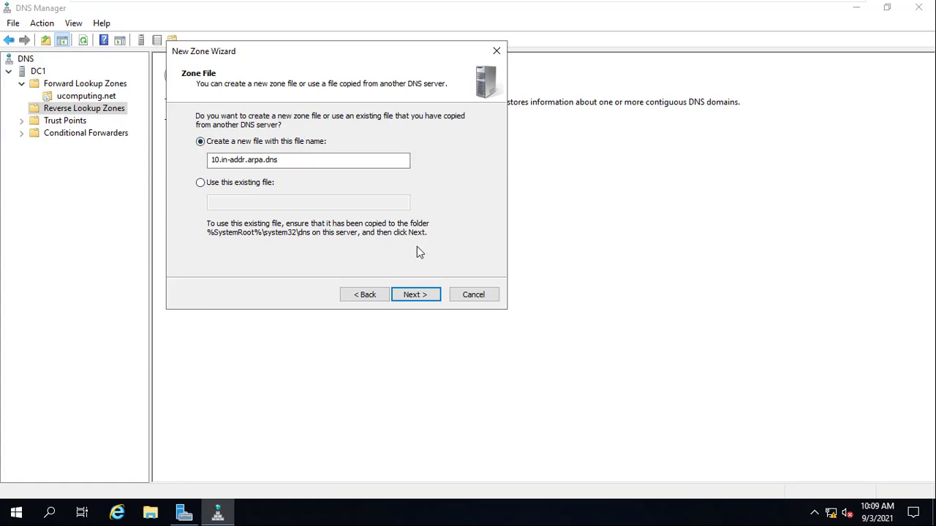
{"action": "left_click", "coordinate": [427, 296]}
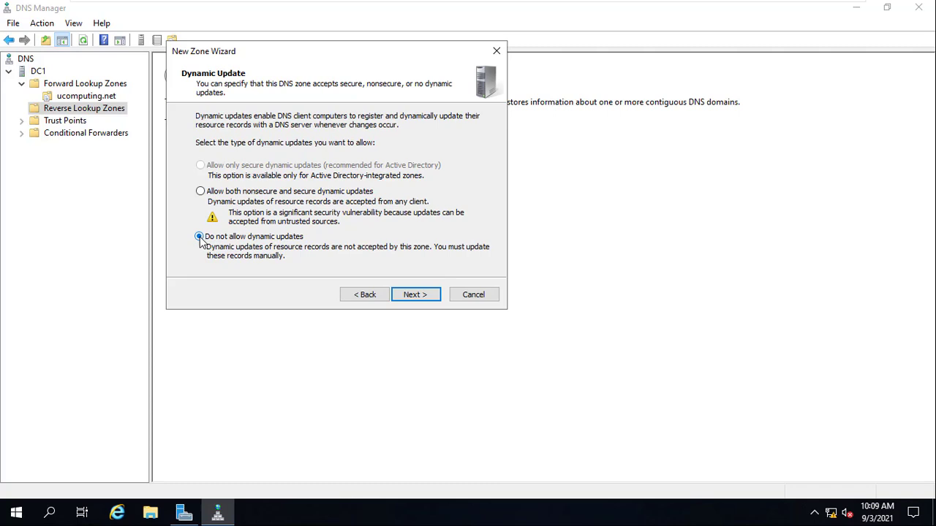
{"action": "left_click", "coordinate": [201, 191]}
{"action": "left_click", "coordinate": [407, 297]}
{"action": "left_click", "coordinate": [411, 295]}
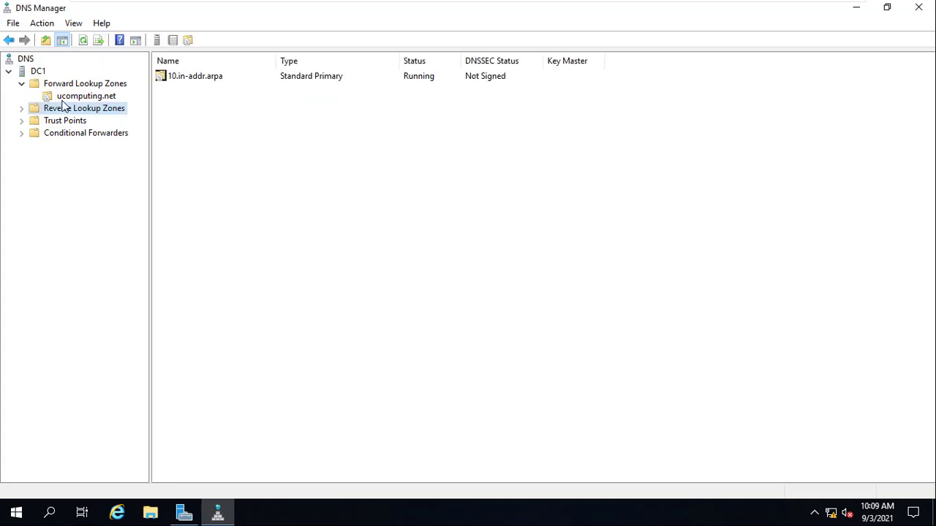
- Expand Reverse Lookup Zones and compare the records of the 10.in-addr.arpa zone with those of ucomputing.net
{"action": "left_click", "coordinate": [21, 108]}
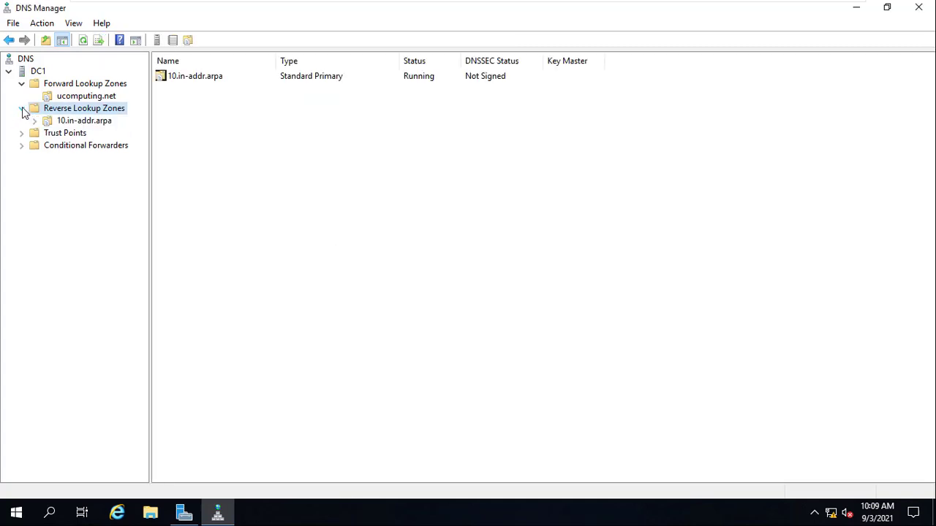
{"action": "left_click", "coordinate": [86, 98]}
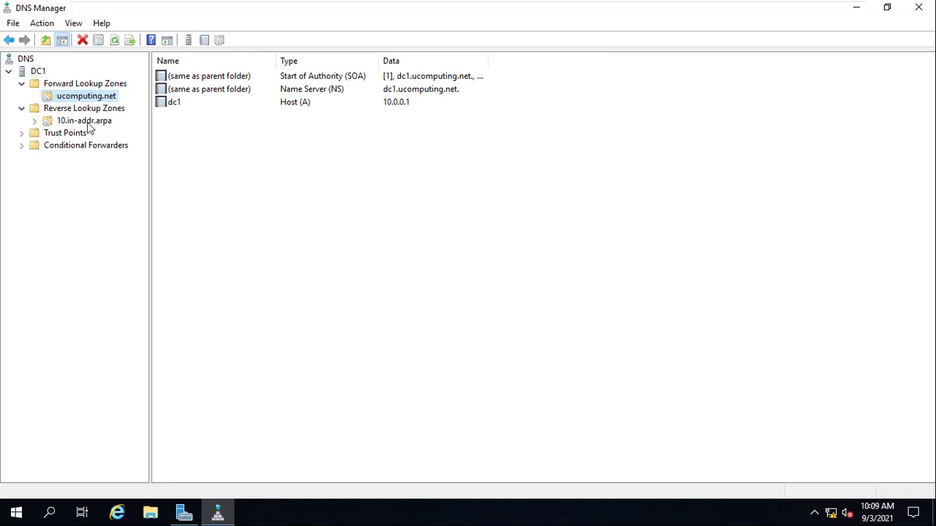
{"action": "left_click", "coordinate": [89, 123]}
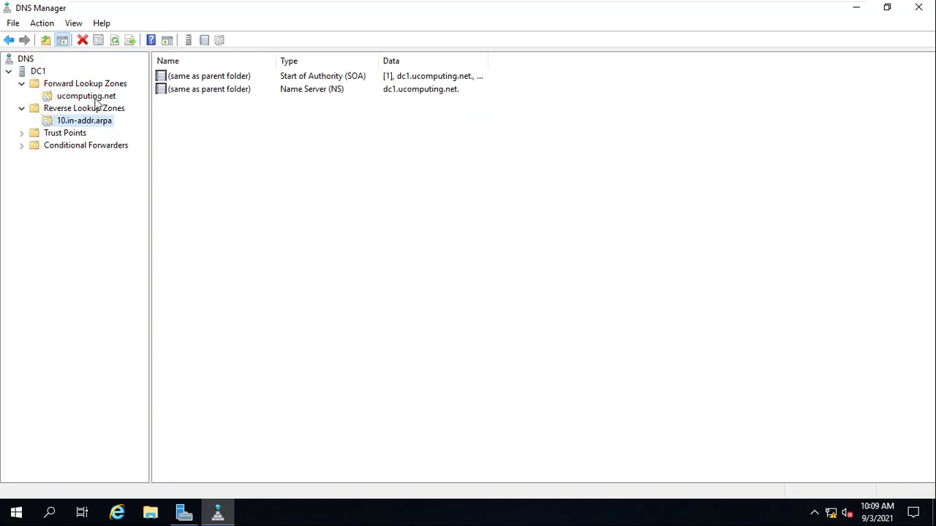
{"action": "left_click", "coordinate": [95, 101]}
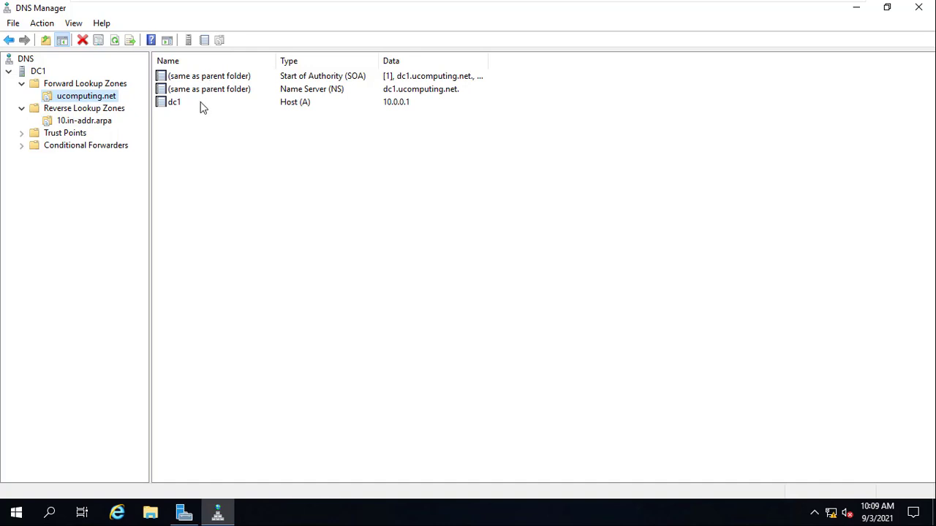
{"action": "left_click", "coordinate": [91, 121]}
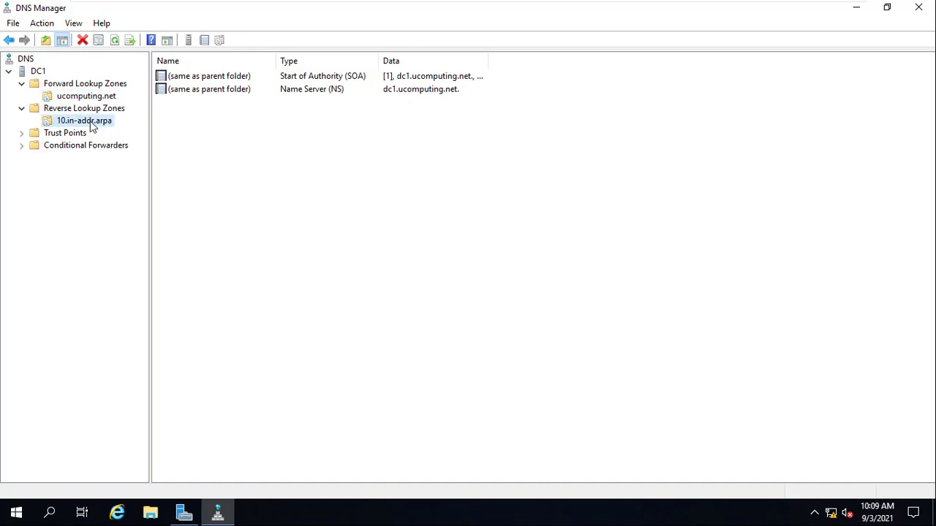
{"action": "left_click", "coordinate": [99, 99]}
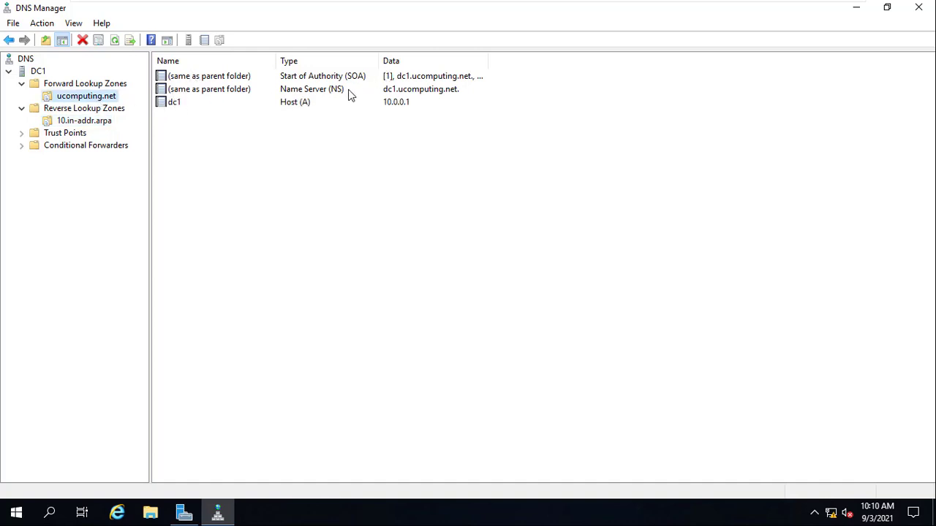
- Refresh the 10.in-addr.arpa reverse zone and check whether it holds a pointer matching the dc1 host record of ucomputing.net
{"action": "left_click", "coordinate": [62, 124]}
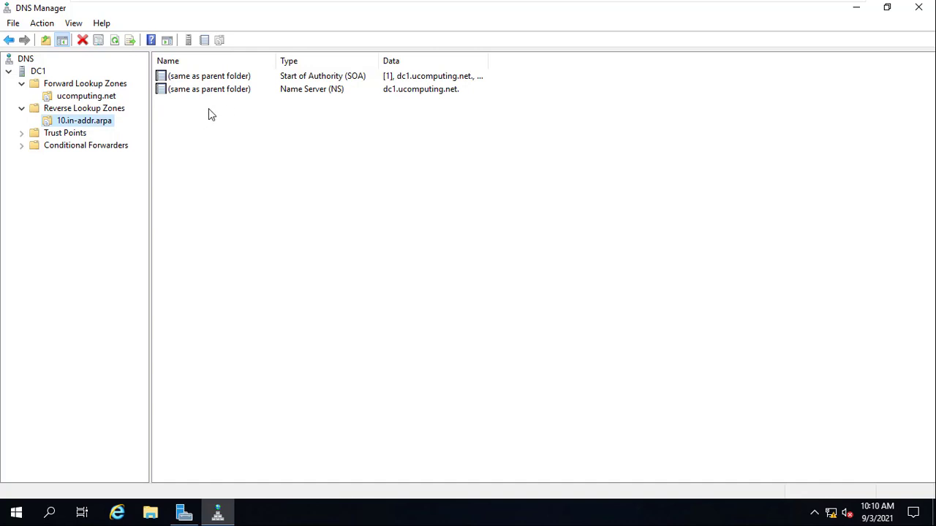
{"action": "left_click", "coordinate": [89, 96]}
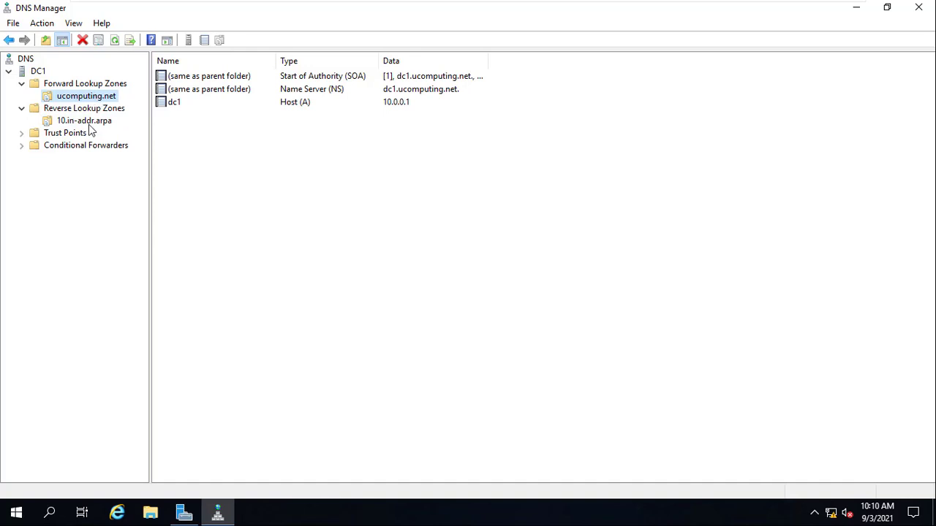
{"action": "left_click", "coordinate": [90, 122]}
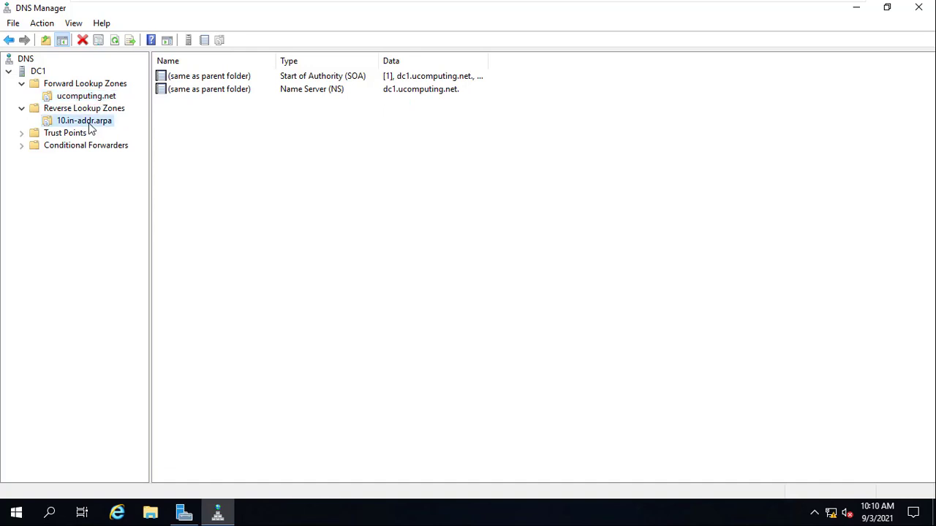
{"action": "left_click", "coordinate": [117, 44]}
{"action": "left_click", "coordinate": [116, 44]}
{"action": "left_click", "coordinate": [116, 44]}
{"action": "left_click", "coordinate": [91, 98]}
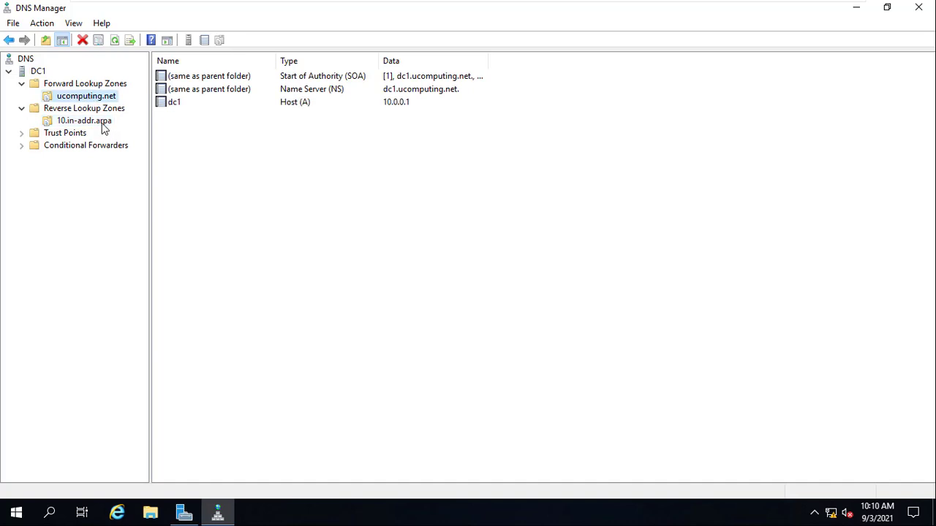
{"action": "left_click", "coordinate": [180, 102]}
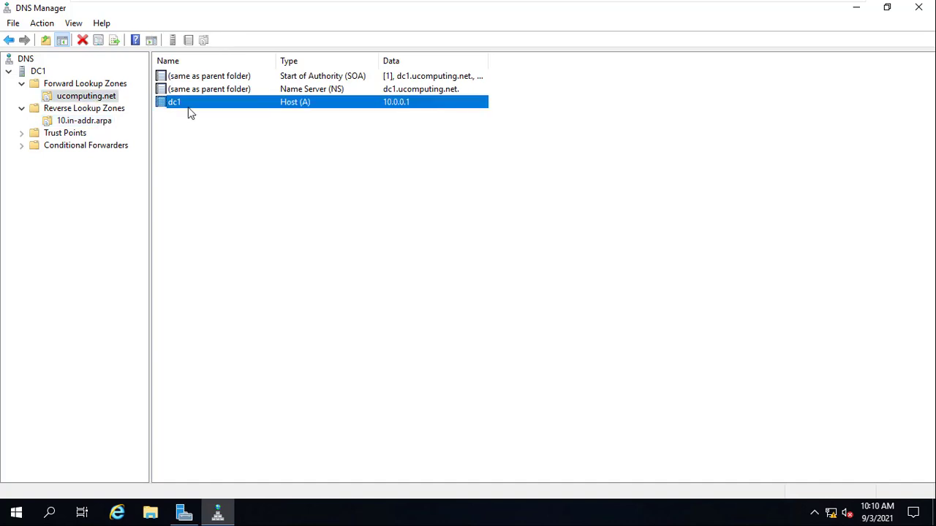
{"action": "left_click", "coordinate": [100, 123]}
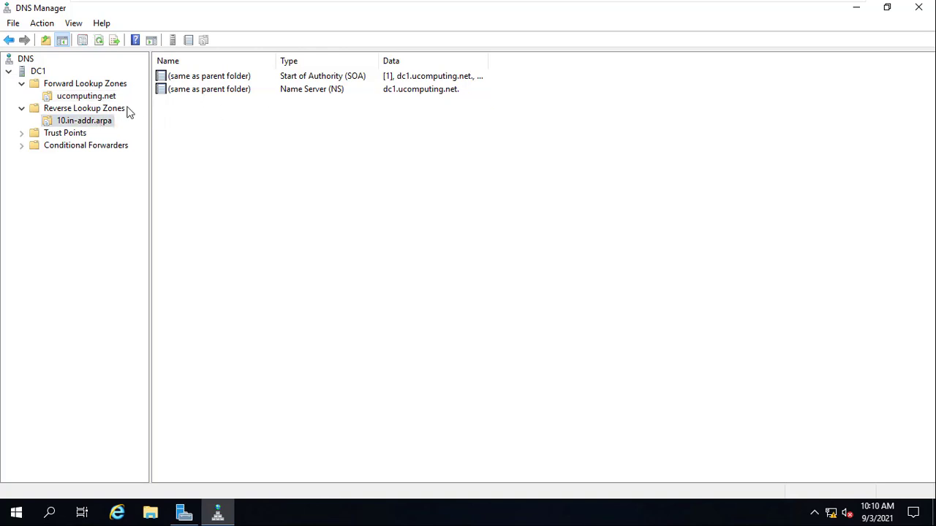
- In the ucomputing.net zone, enable updating the associated pointer (PTR) record in the dc1 Host (A) record's properties
{"action": "left_click", "coordinate": [107, 98]}
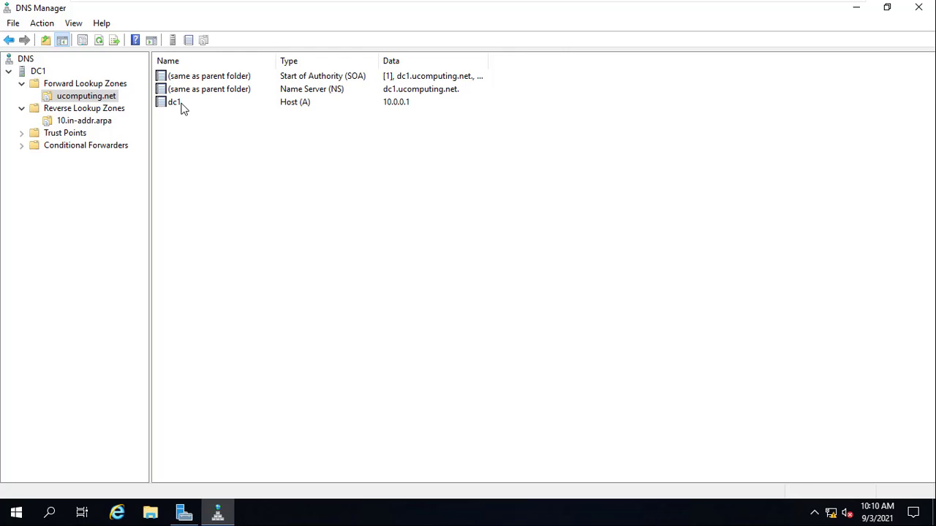
{"action": "left_click", "coordinate": [183, 108]}
{"action": "right_click", "coordinate": [183, 108]}
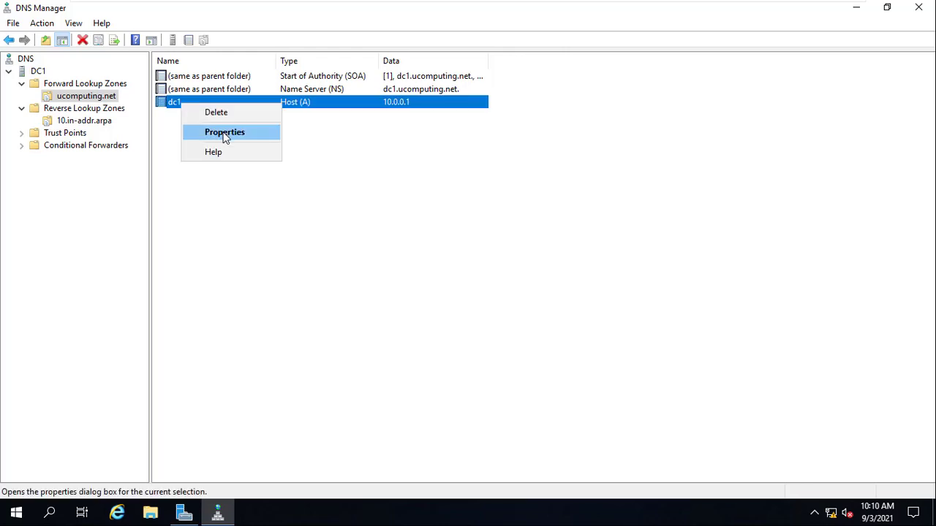
{"action": "left_click", "coordinate": [225, 132]}
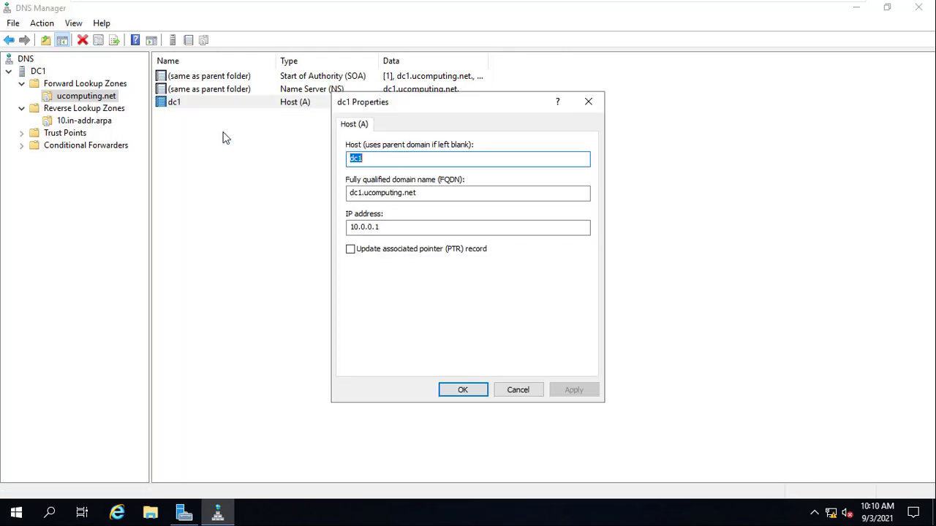
{"action": "left_click", "coordinate": [352, 251]}
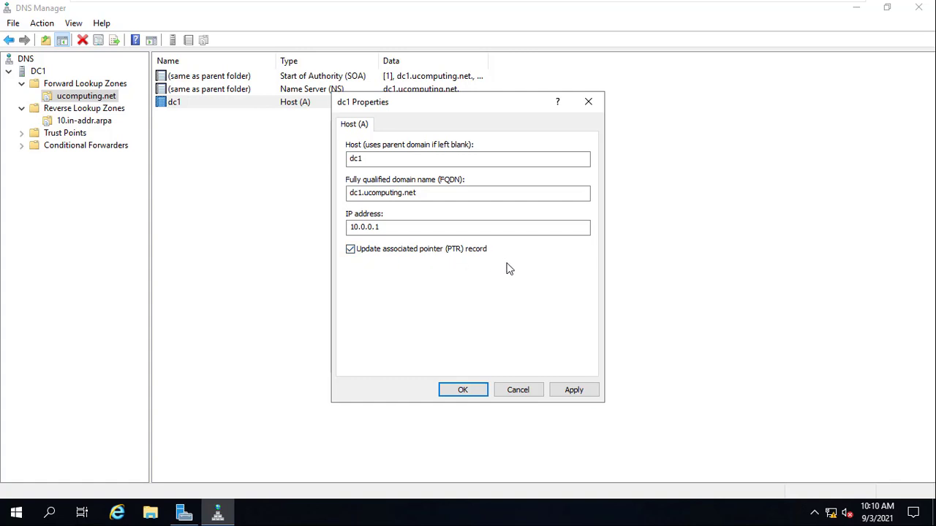
{"action": "left_click", "coordinate": [464, 392]}
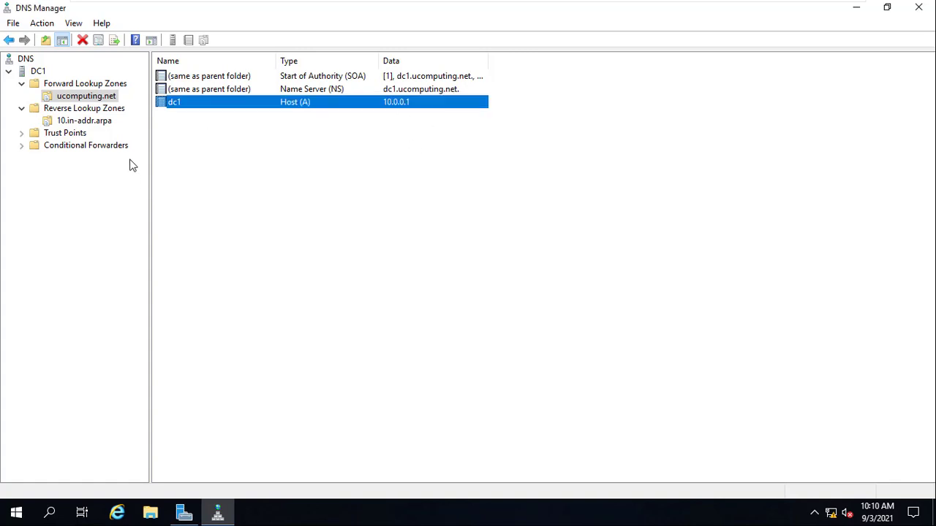
- Refresh the 10.in-addr.arpa zone and compare its pointer record with the dc1 host record in ucomputing.net
{"action": "left_click", "coordinate": [81, 121]}
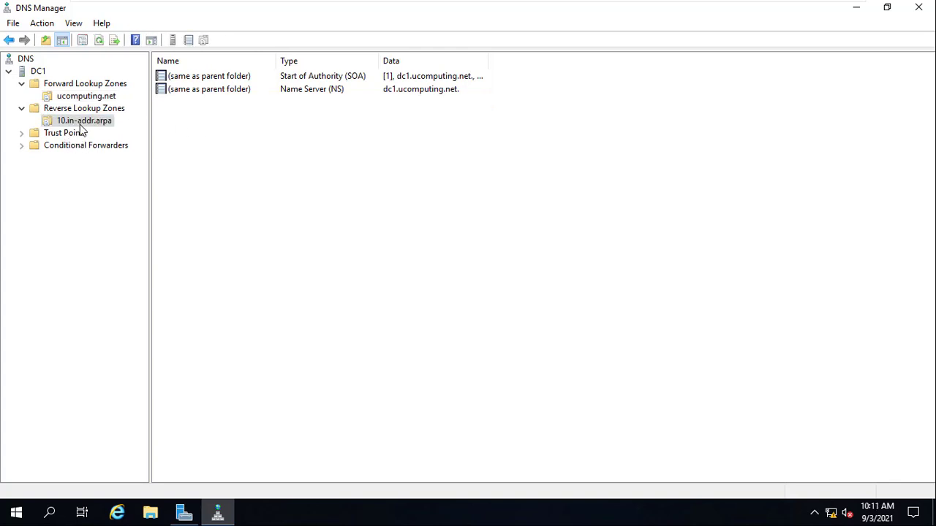
{"action": "left_click", "coordinate": [99, 39]}
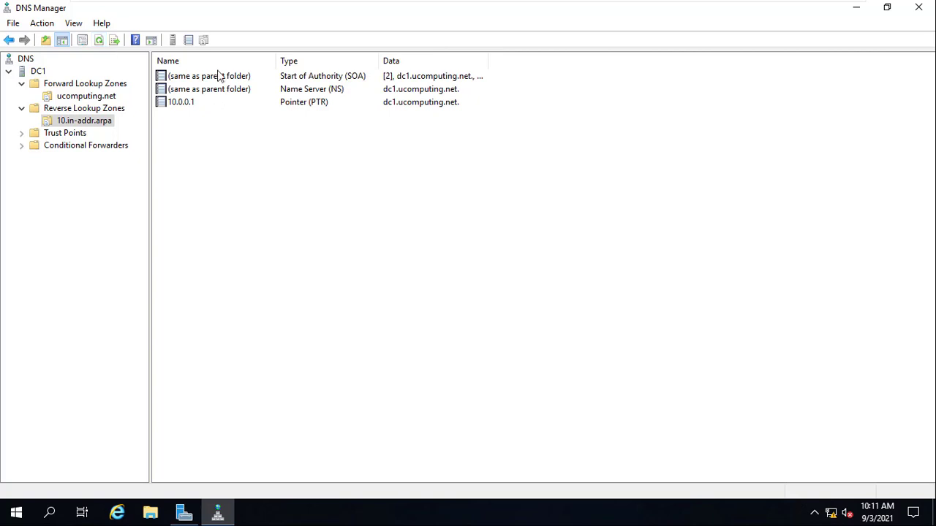
{"action": "left_click", "coordinate": [319, 106]}
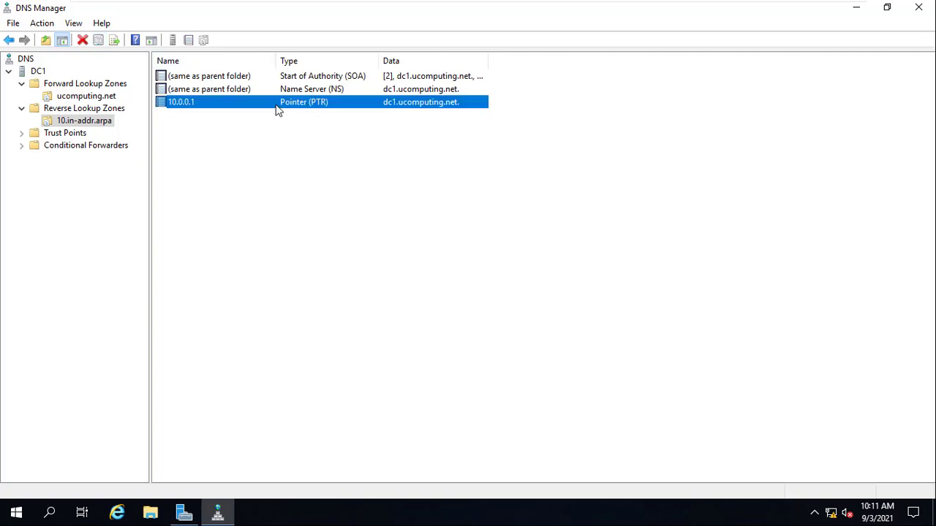
{"action": "left_click", "coordinate": [86, 96]}
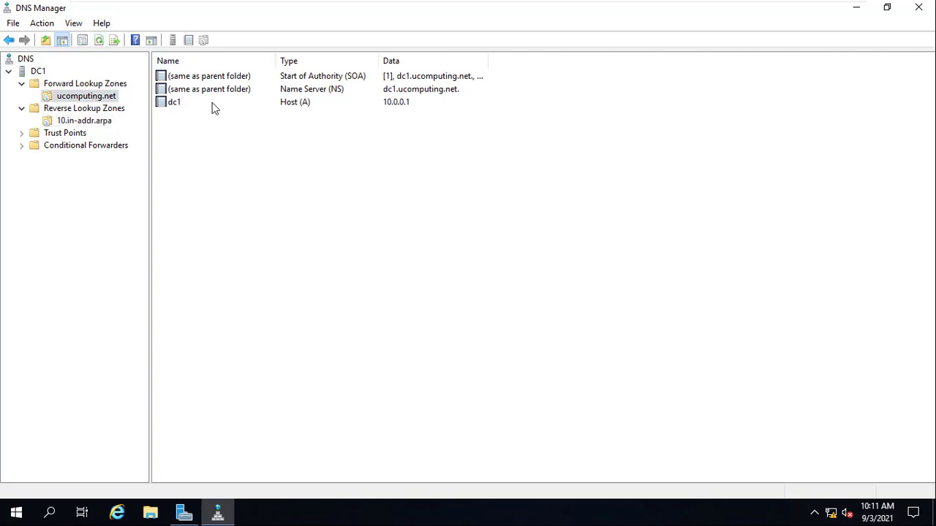
{"action": "left_click", "coordinate": [101, 122]}
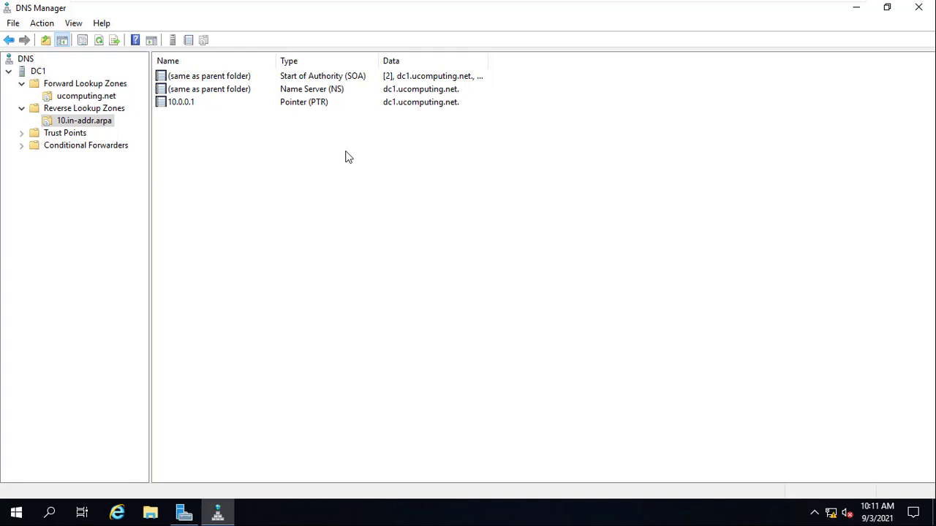
- Close DNS Manager, minimize Server Manager and switch to a command prompt by running cmd
{"action": "left_click", "coordinate": [921, 7]}
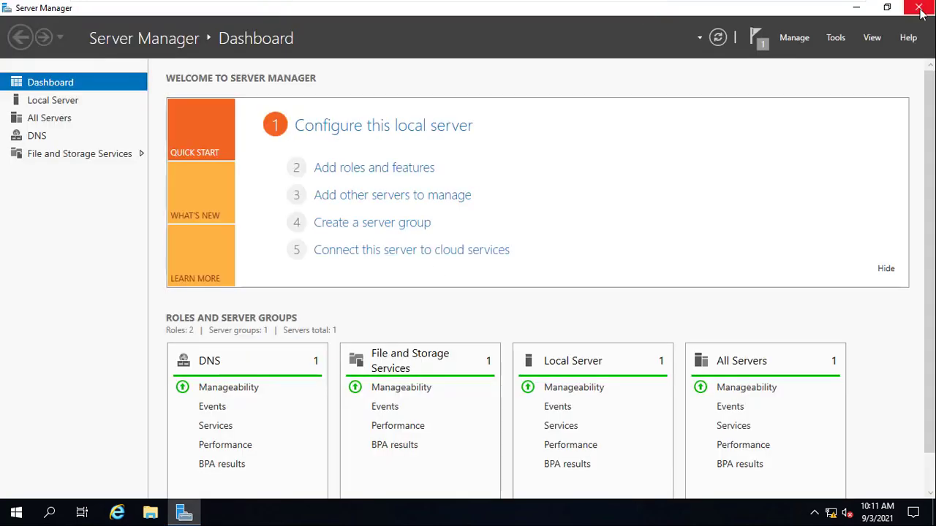
{"action": "left_click", "coordinate": [857, 12]}
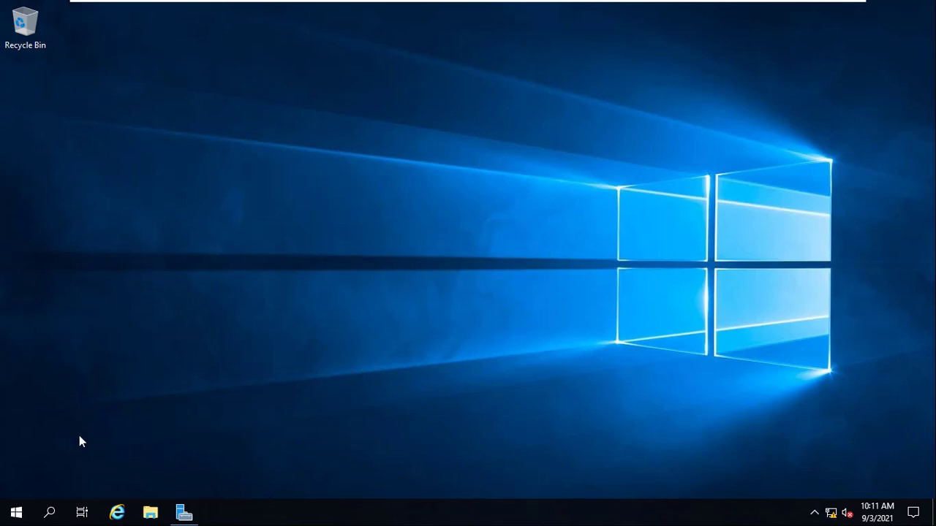
{"action": "key", "text": "super+r"}
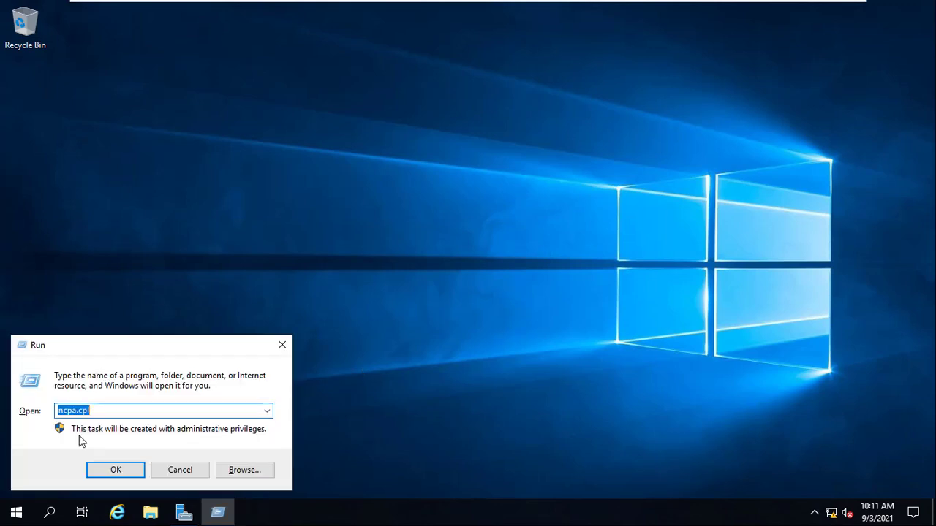
{"action": "type", "text": "cmd"}
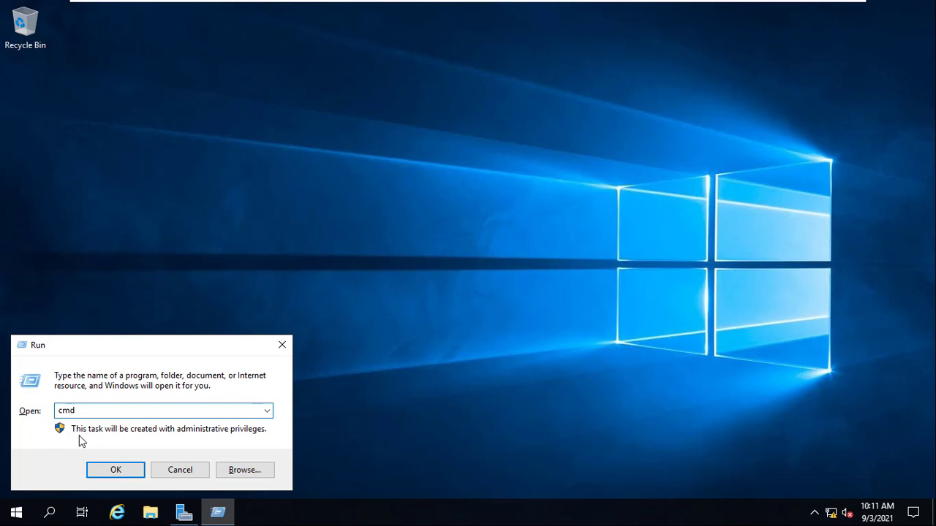
{"action": "key", "text": "Return"}
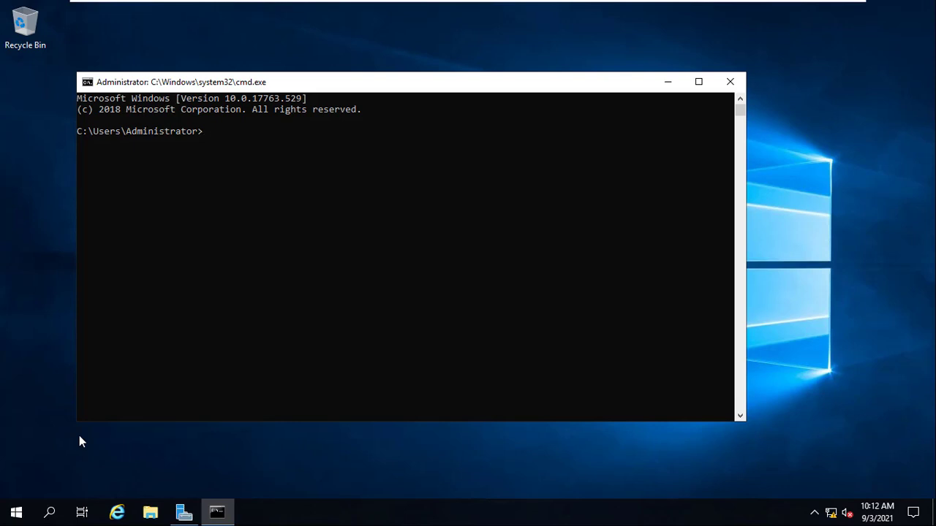
- Run nslookup and examine the default server name and address that DNS resolves
{"action": "type", "text": "nslookup"}
{"action": "key", "text": "Return"}
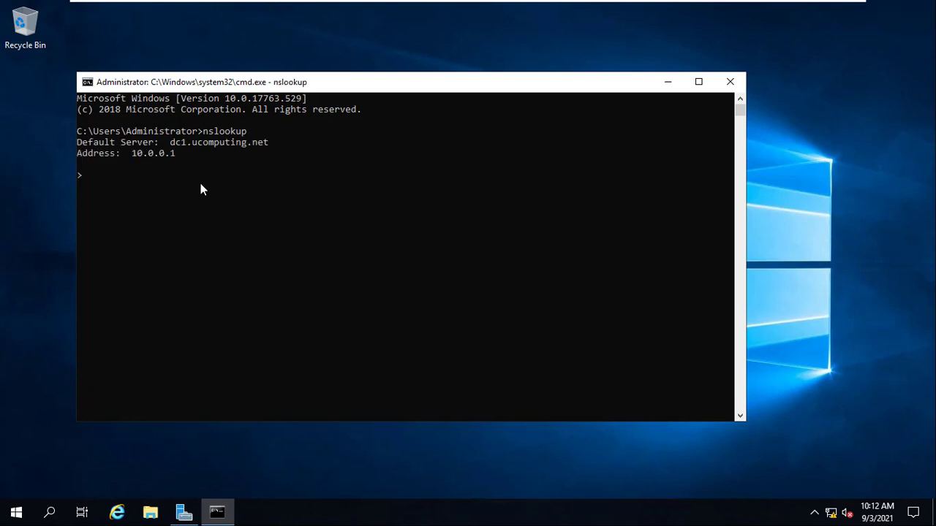
{"action": "left_click", "coordinate": [171, 144]}
{"action": "left_click_drag", "start_coordinate": [217, 146], "coordinate": [264, 143]}
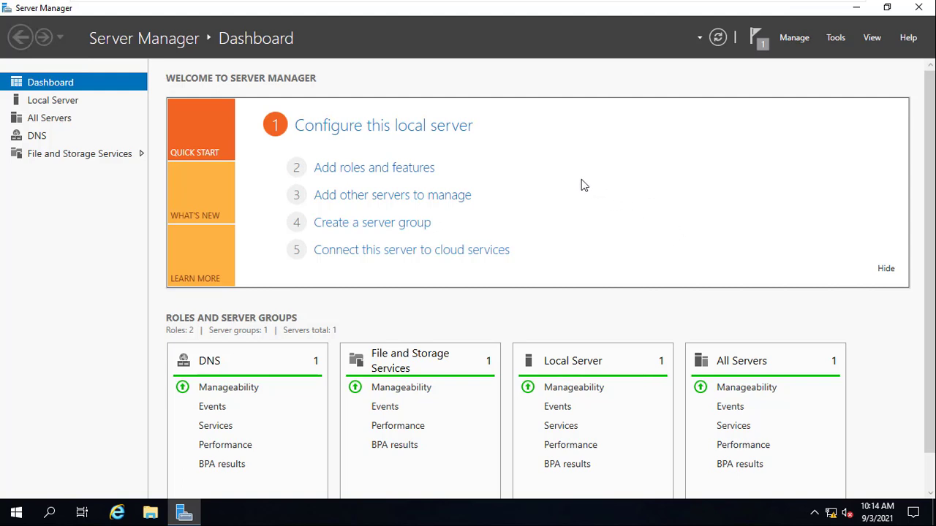
- In Server Manager, set up a role-based installation on DC1.ucomputing.net and select the Active Directory Domain Services role
{"action": "left_click", "coordinate": [371, 170]}
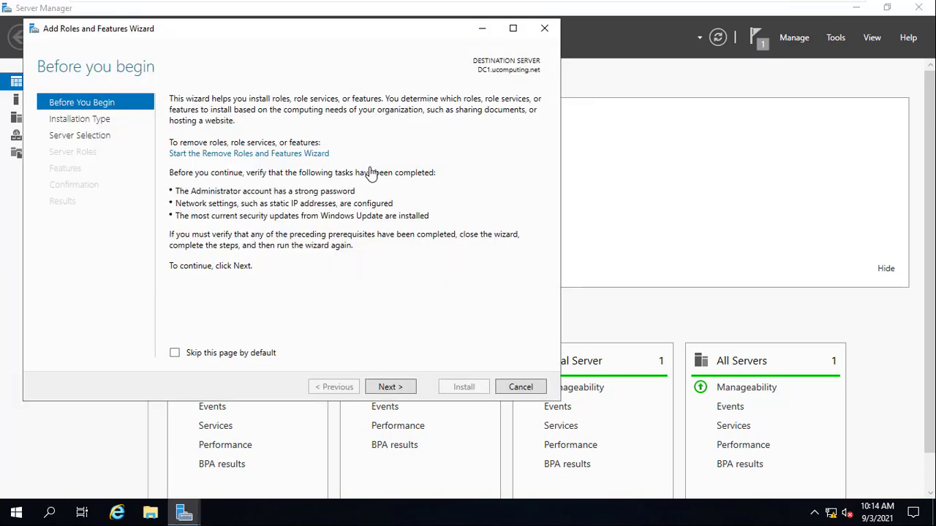
{"action": "left_click", "coordinate": [385, 387]}
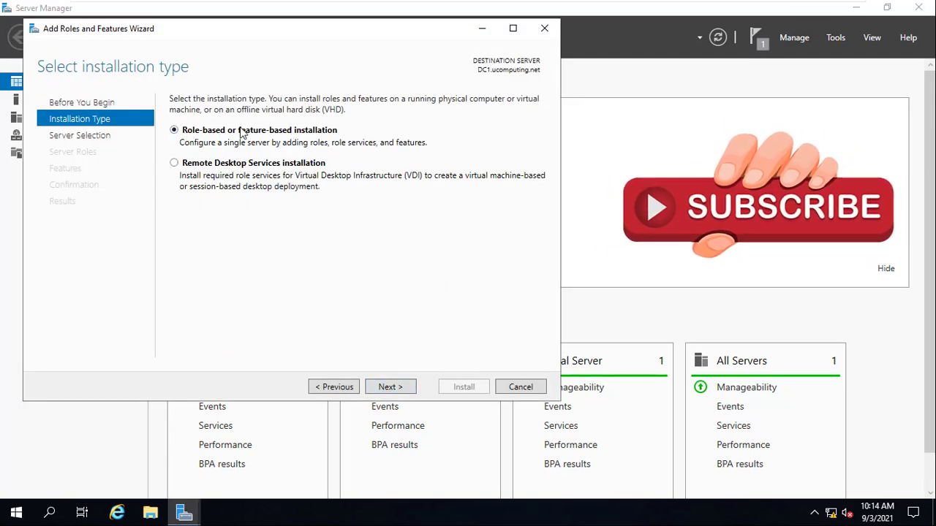
{"action": "left_click", "coordinate": [390, 387]}
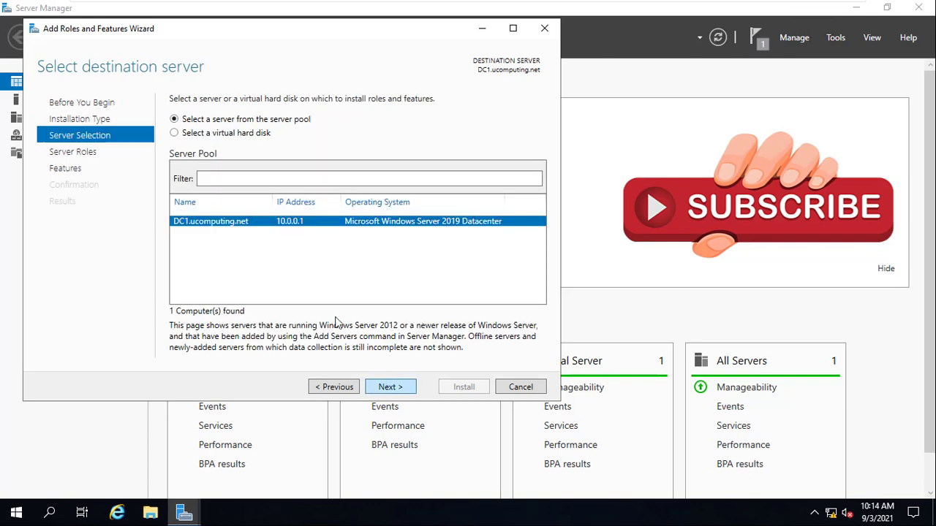
{"action": "left_click", "coordinate": [391, 388]}
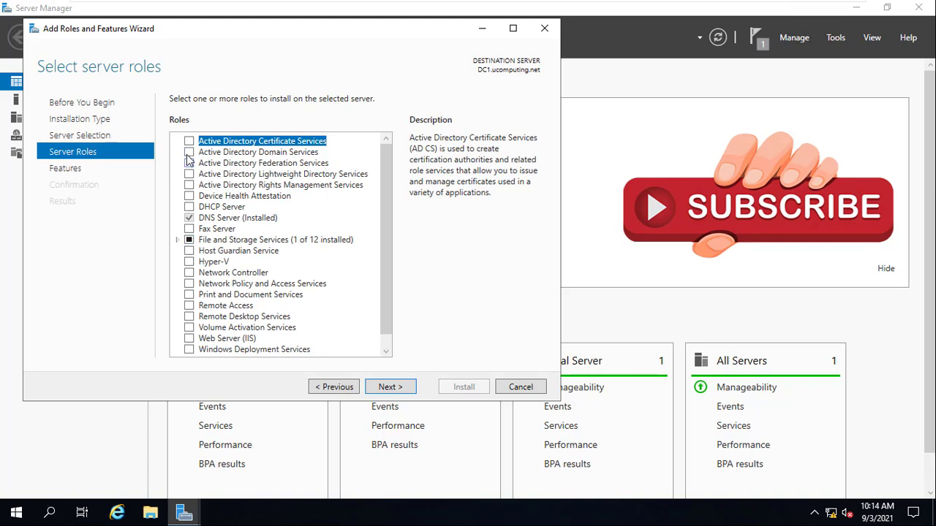
{"action": "left_click", "coordinate": [190, 153]}
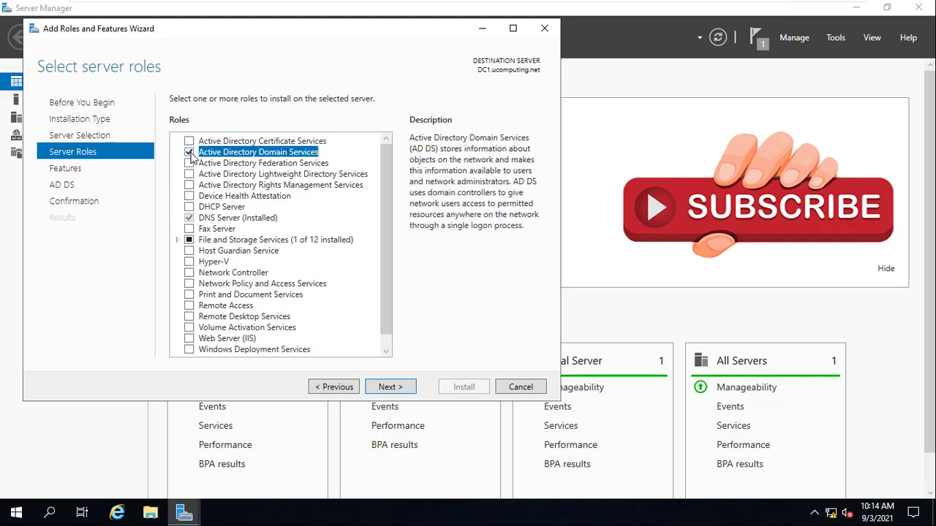
- Keep the default features, install Active Directory Domain Services and close the wizard once the installation is complete
{"action": "left_click", "coordinate": [389, 390]}
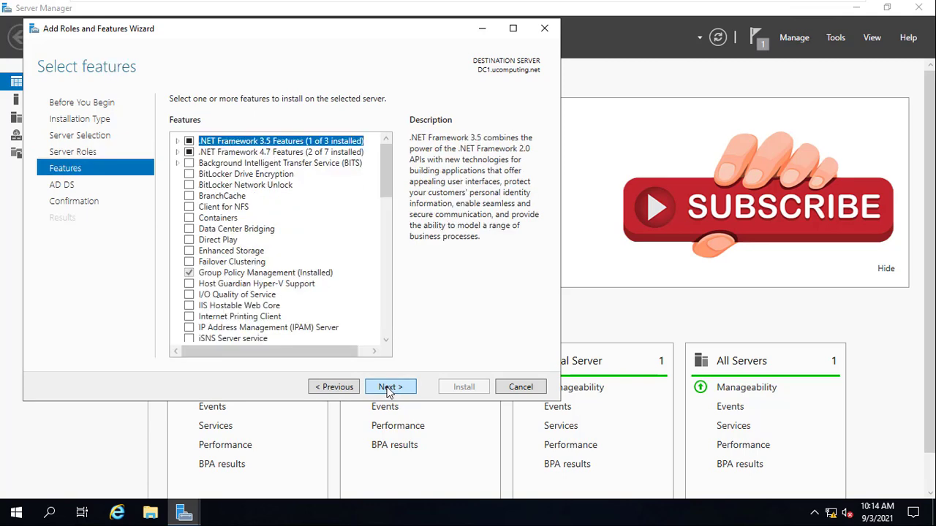
{"action": "left_click", "coordinate": [389, 389]}
{"action": "left_click", "coordinate": [389, 390]}
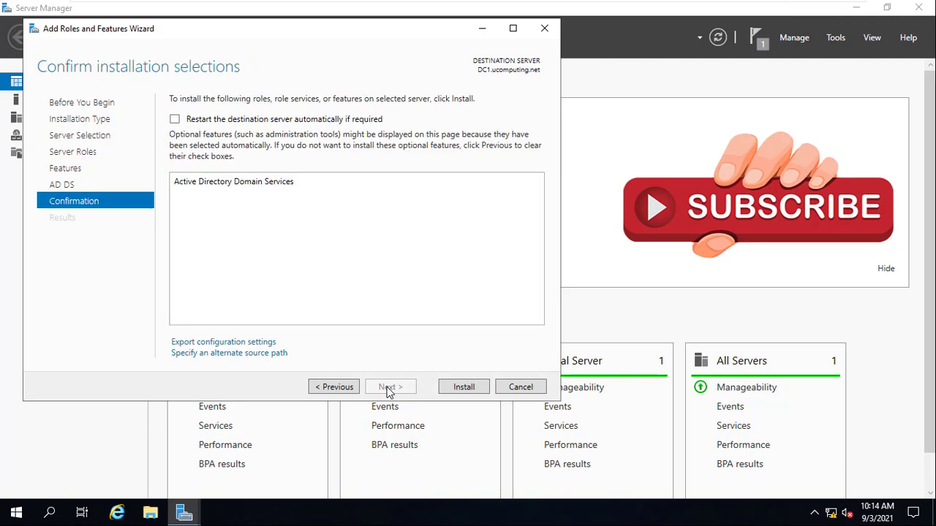
{"action": "left_click", "coordinate": [468, 387]}
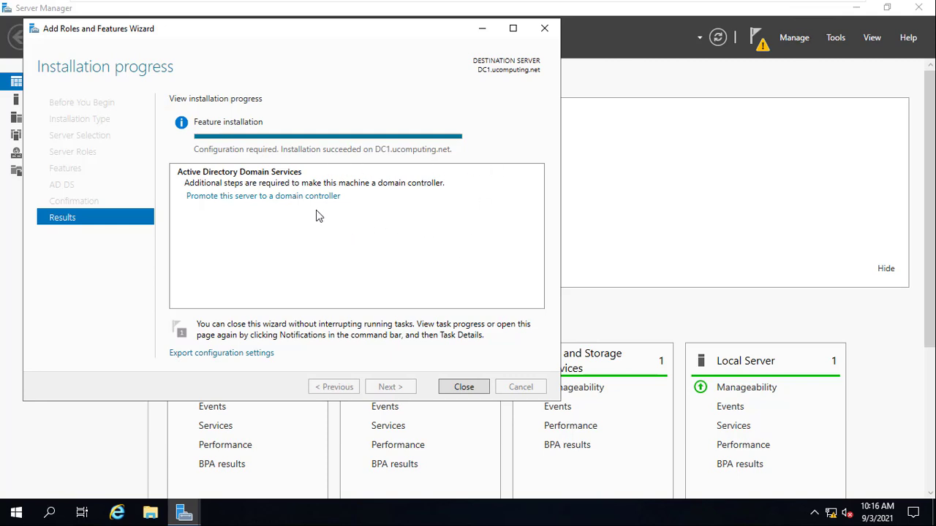
{"action": "left_click", "coordinate": [545, 28]}
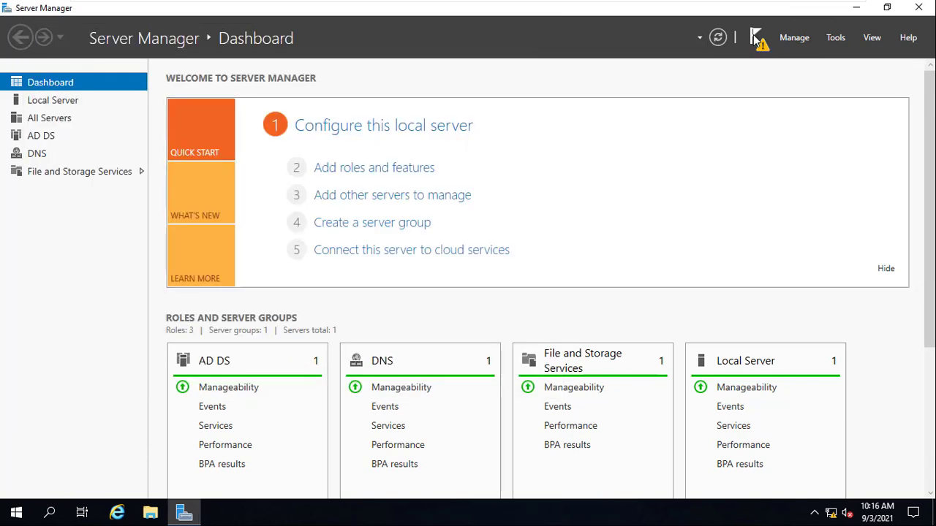
- Start promoting this server to a domain controller from the post-deployment notification and move the configuration wizard aside
{"action": "left_click", "coordinate": [756, 38]}
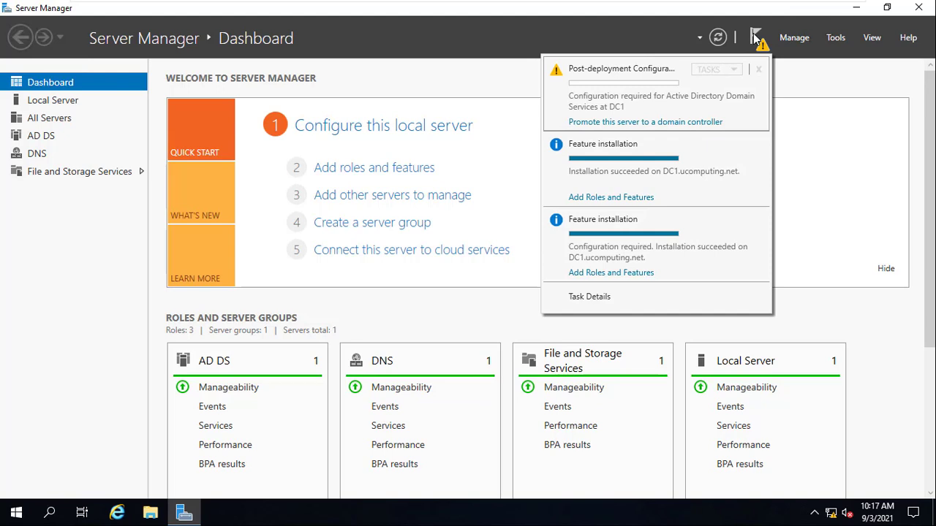
{"action": "left_click", "coordinate": [756, 38]}
{"action": "left_click", "coordinate": [755, 38]}
{"action": "left_click", "coordinate": [588, 126]}
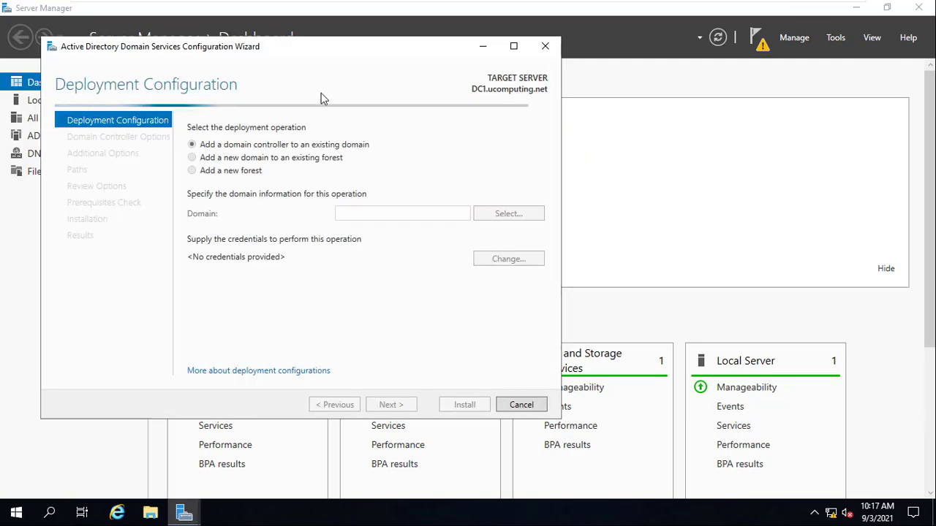
{"action": "left_click_drag", "start_coordinate": [285, 49], "coordinate": [305, 51]}
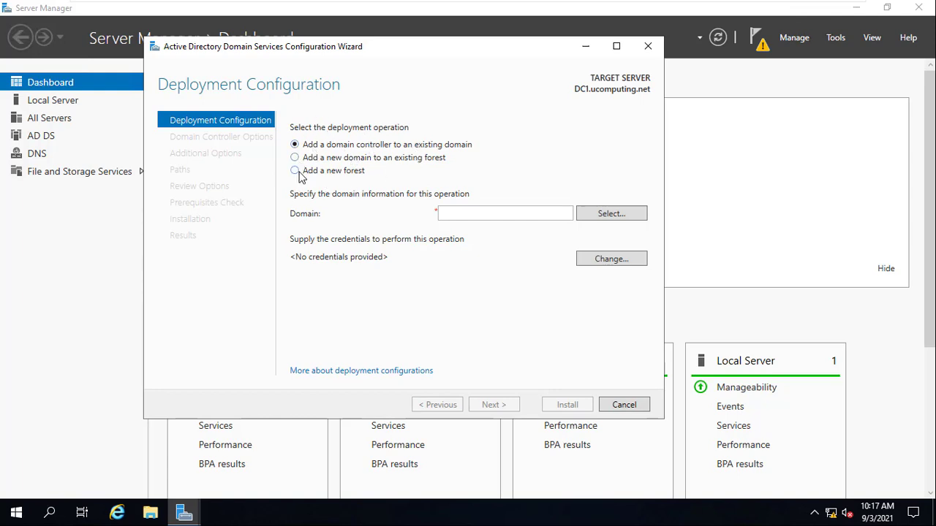
- Choose to add a new forest with the root domain name ucomputing.net and continue to the domain controller options
{"action": "left_click", "coordinate": [295, 173]}
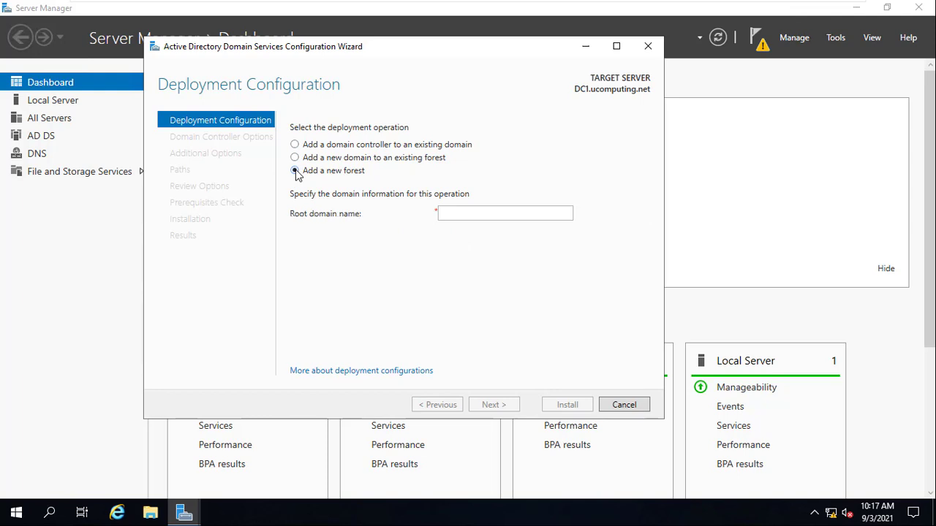
{"action": "left_click", "coordinate": [506, 212]}
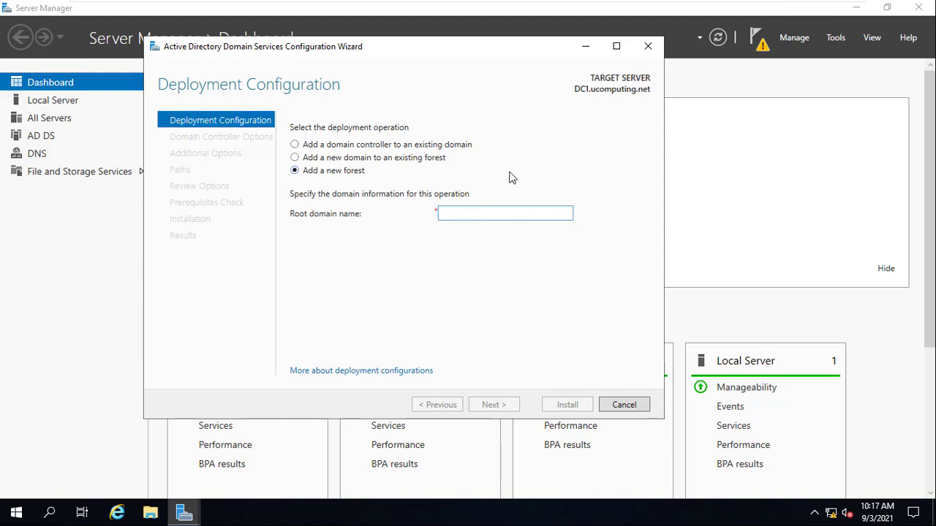
{"action": "type", "text": "ucomputi"}
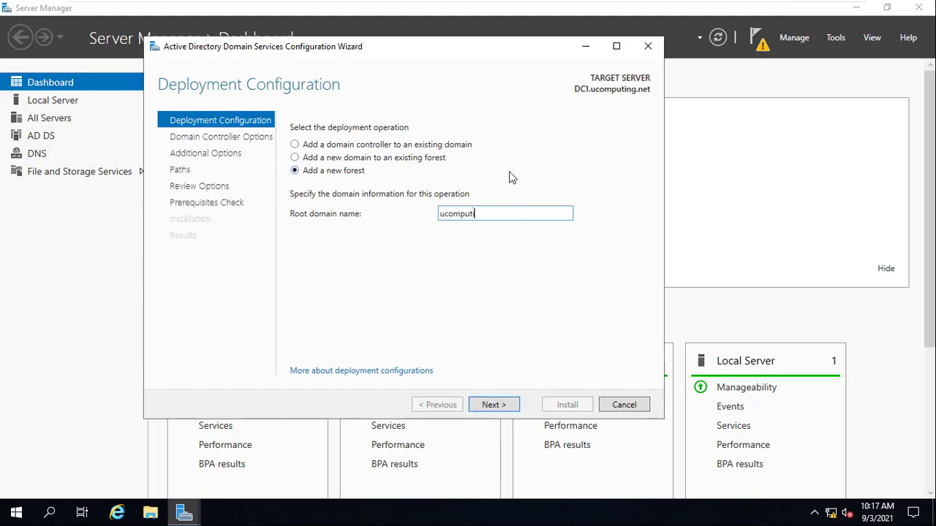
{"action": "type", "text": "ng.net"}
{"action": "left_click", "coordinate": [498, 406]}
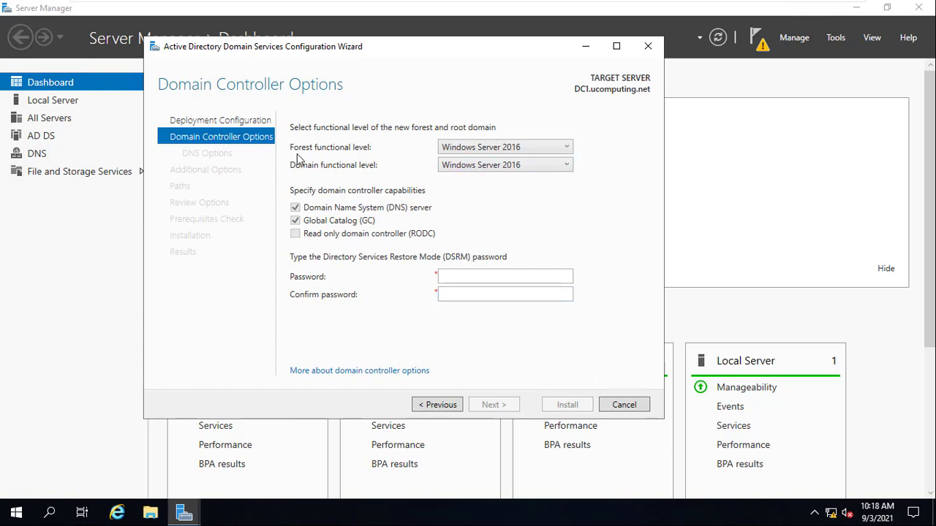
- Check the available forest functional levels and set both the forest and domain functional levels to Windows Server 2008
{"action": "left_click", "coordinate": [478, 148]}
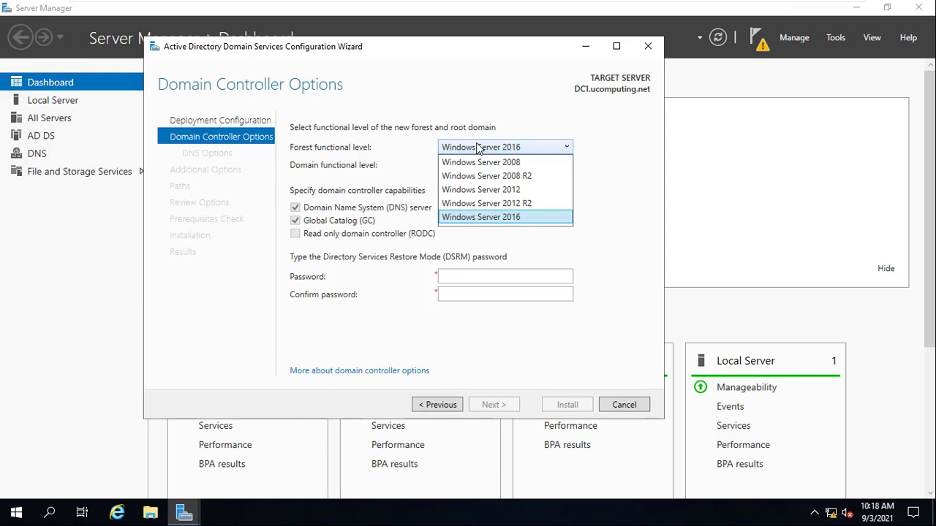
{"action": "left_click", "coordinate": [477, 148]}
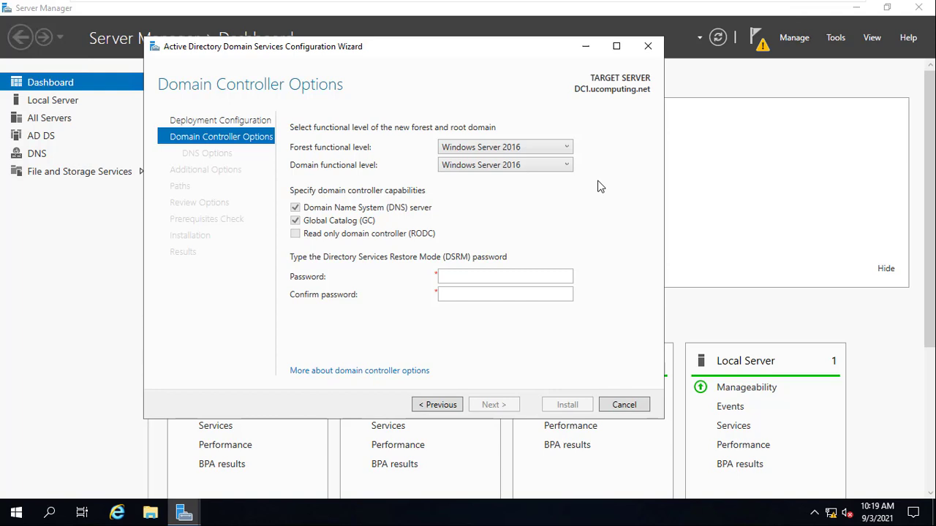
{"action": "left_click", "coordinate": [562, 155]}
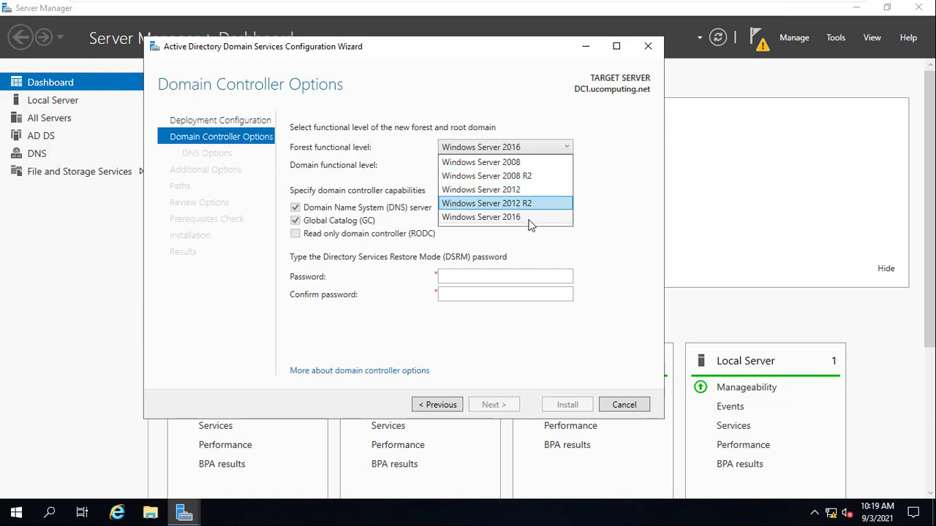
{"action": "left_click", "coordinate": [515, 166]}
{"action": "left_click", "coordinate": [528, 166]}
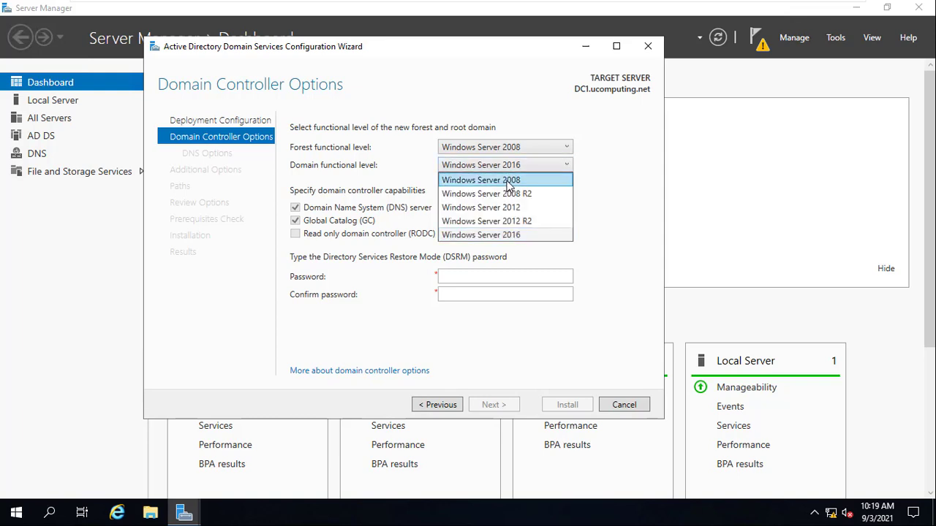
{"action": "left_click", "coordinate": [511, 180]}
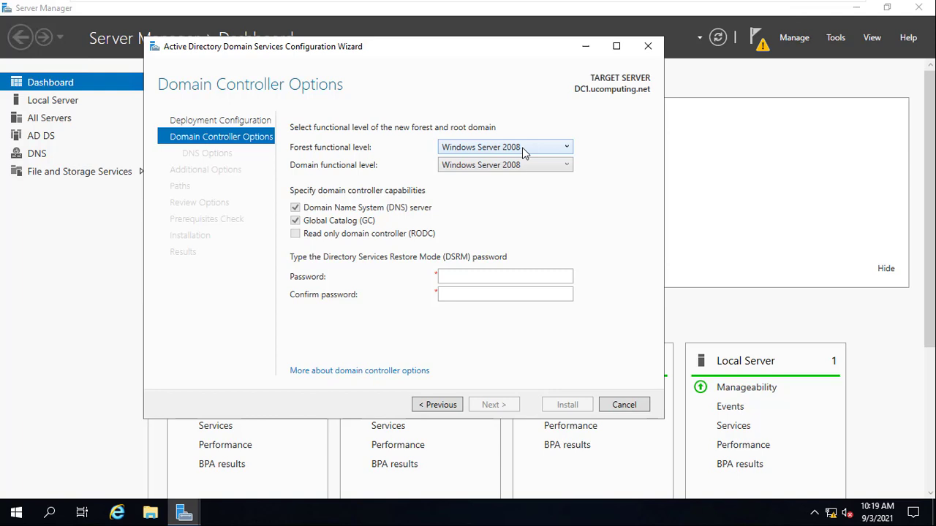
- Set both the forest and domain functional levels to Windows Server 2016
{"action": "left_click", "coordinate": [523, 150]}
{"action": "left_click", "coordinate": [508, 218]}
{"action": "left_click", "coordinate": [513, 166]}
{"action": "left_click", "coordinate": [512, 182]}
- Enter and confirm the Directory Services Restore Mode (DSRM) password and continue to the DNS options
{"action": "left_click", "coordinate": [455, 274]}
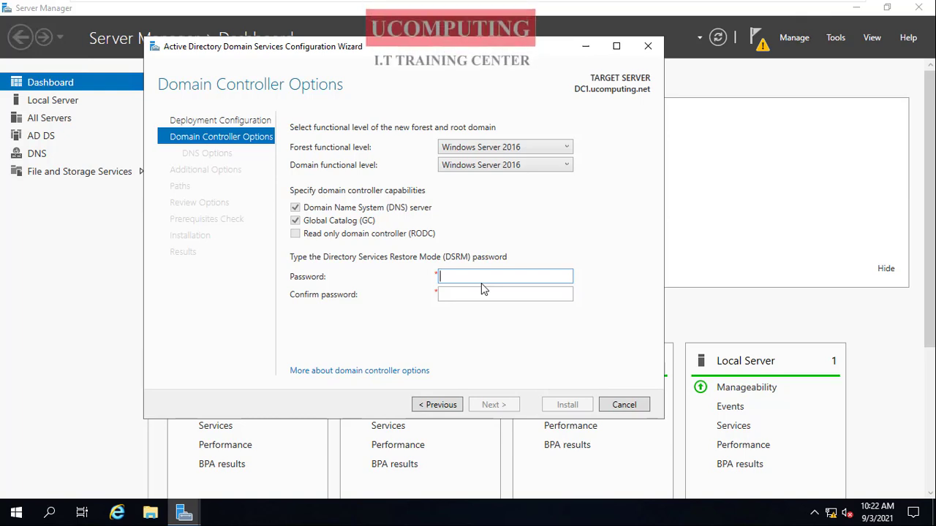
{"action": "type", "text": "•••••"}
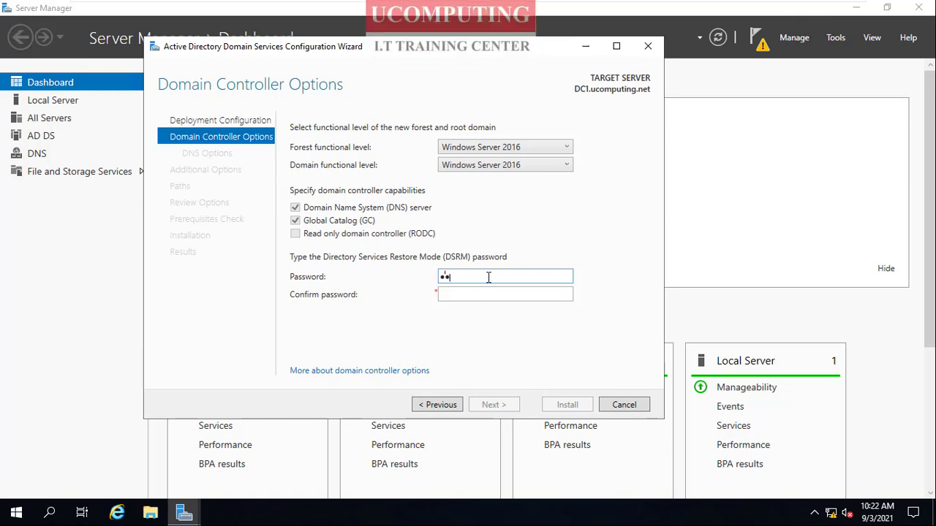
{"action": "type", "text": "•••••"}
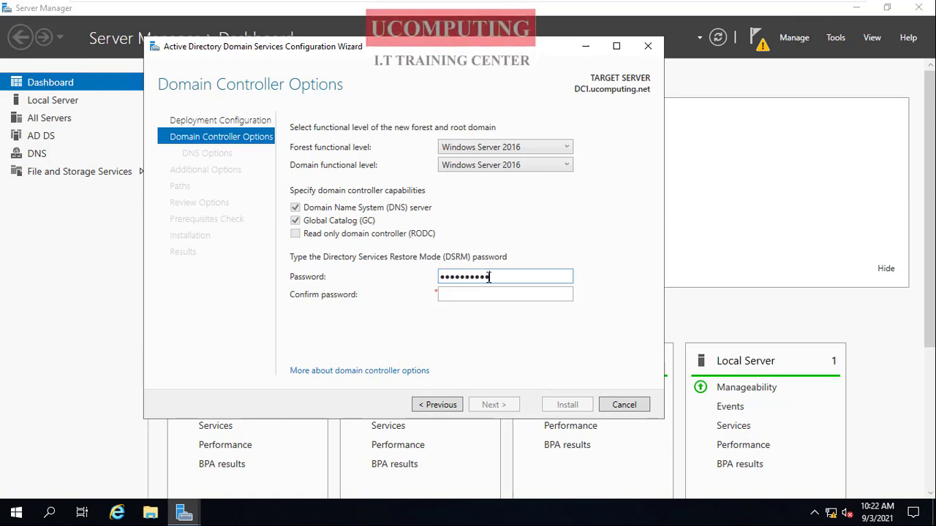
{"action": "key", "text": "Tab"}
{"action": "type", "text": "•••••"}
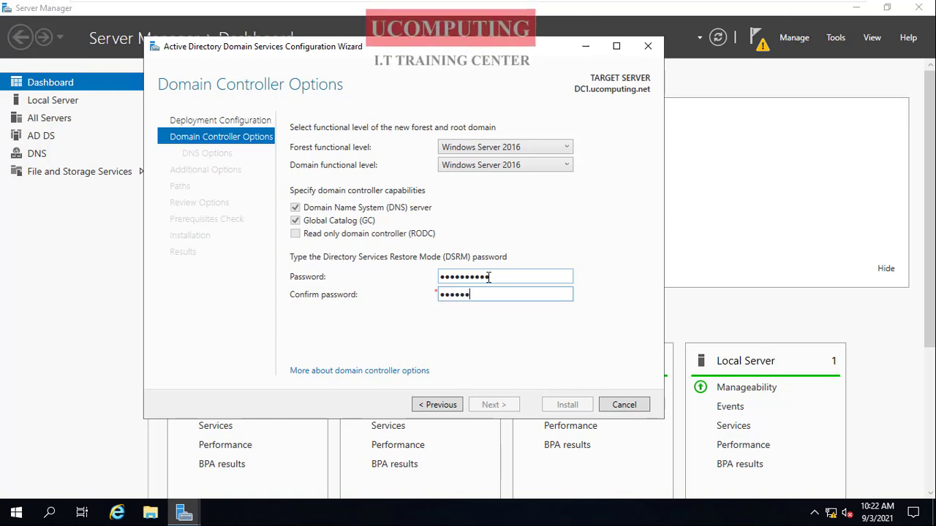
{"action": "type", "text": "•••••"}
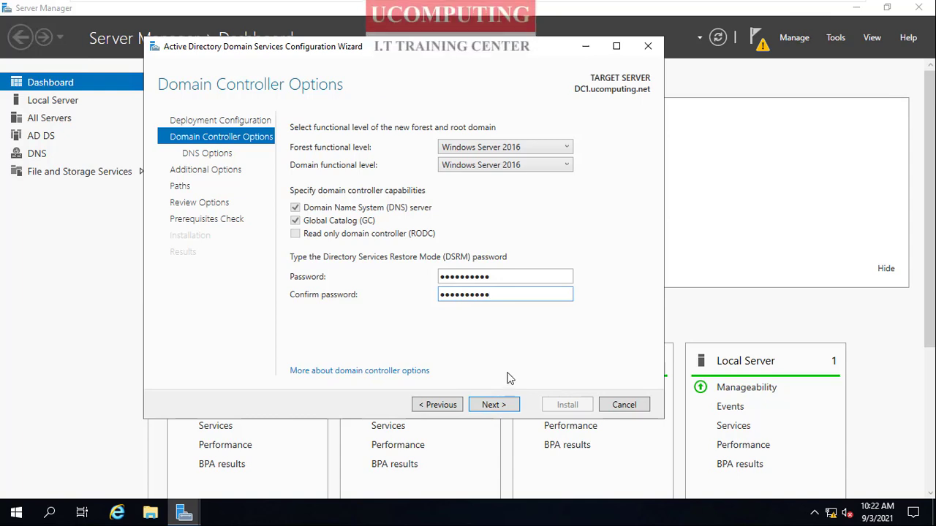
{"action": "key", "text": "BackSpace"}
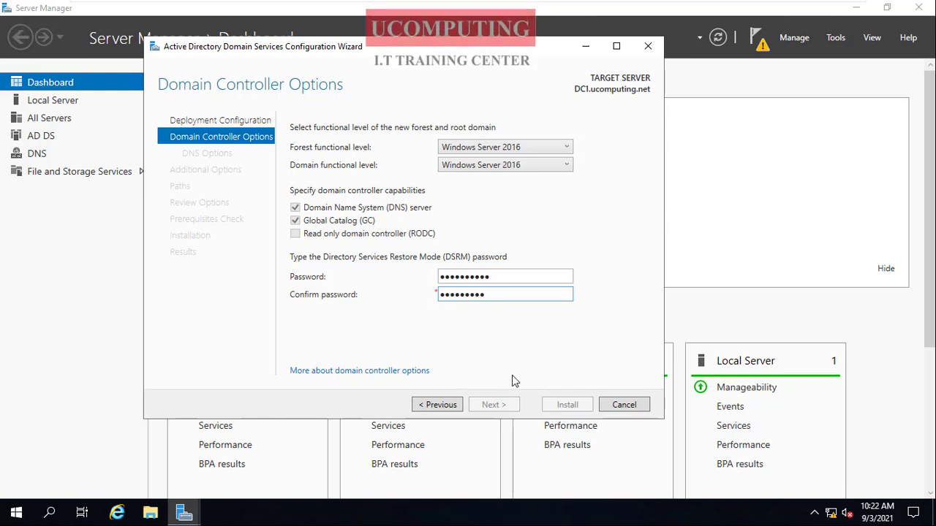
{"action": "type", "text": "1"}
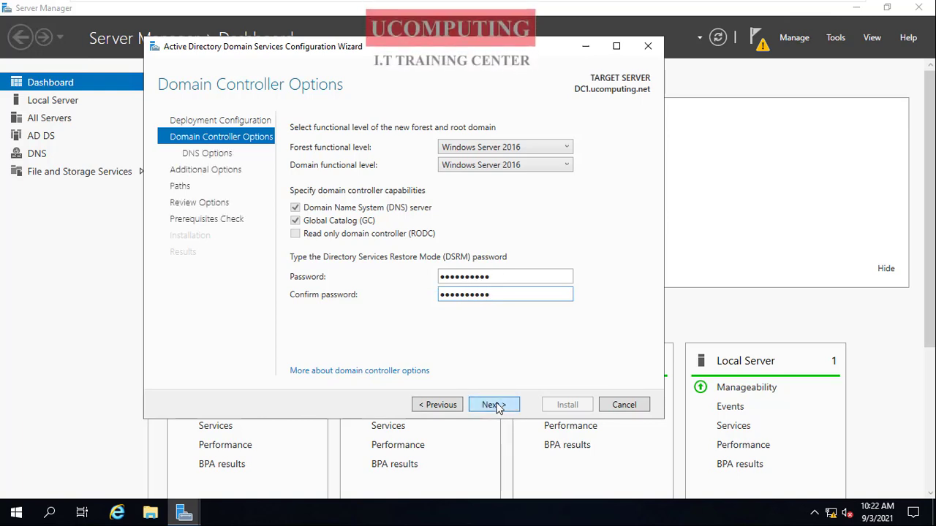
{"action": "left_click", "coordinate": [495, 405]}
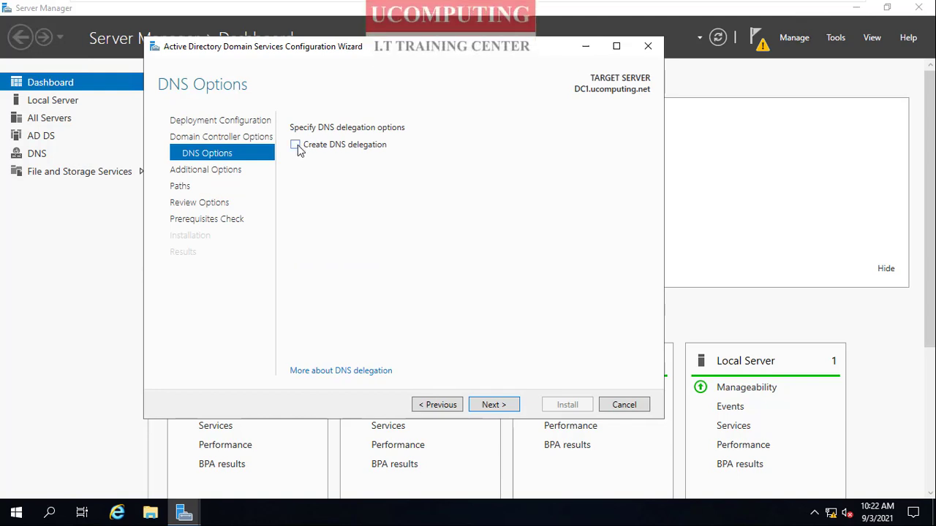
- Keep the default DNS delegation and folder paths, install the domain controller configuration and dismiss the sign-out notice
{"action": "left_click", "coordinate": [494, 406]}
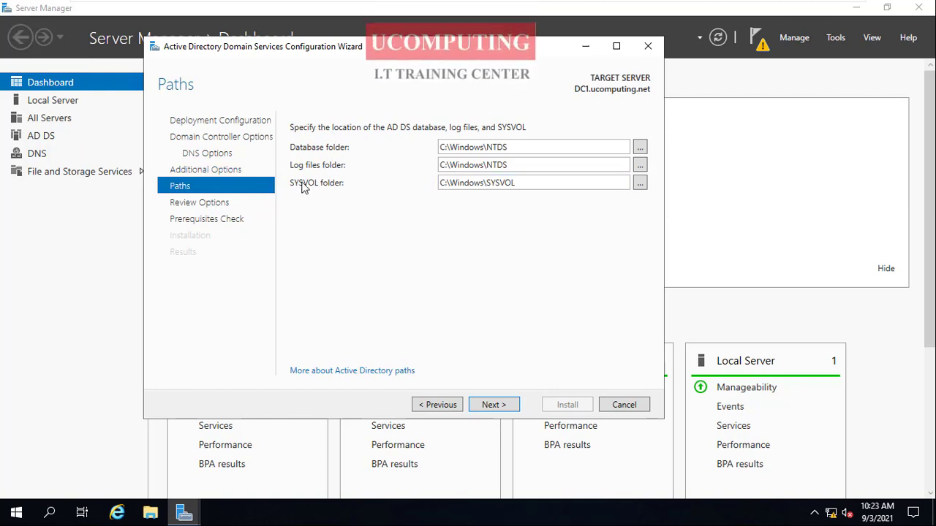
{"action": "left_click", "coordinate": [493, 408]}
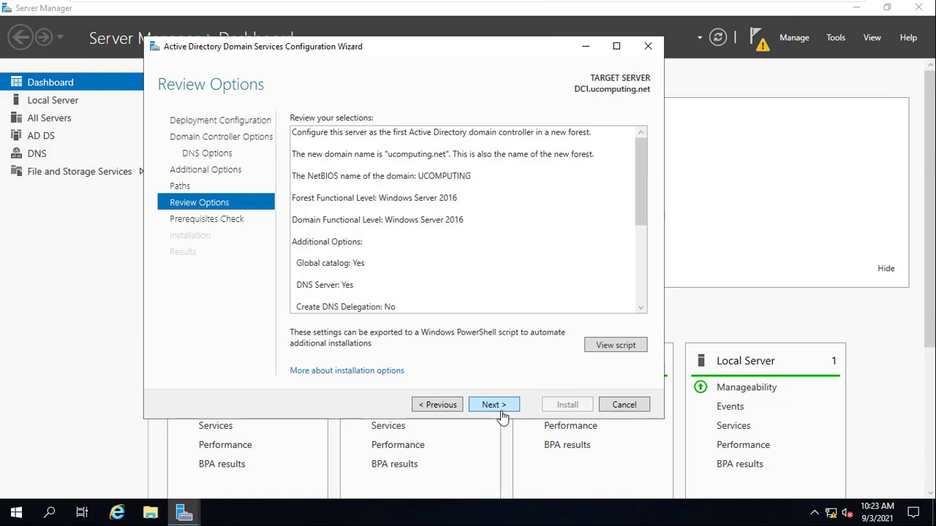
{"action": "left_click", "coordinate": [501, 408]}
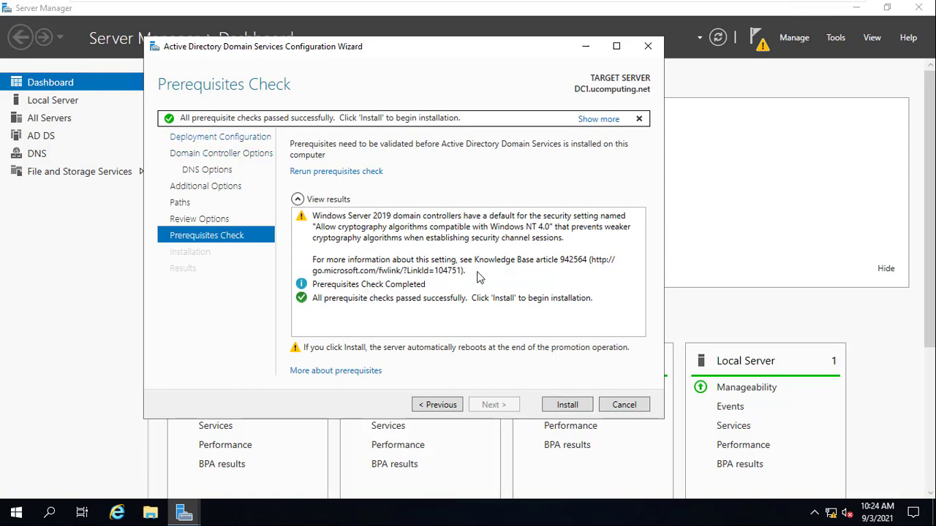
{"action": "left_click", "coordinate": [567, 406]}
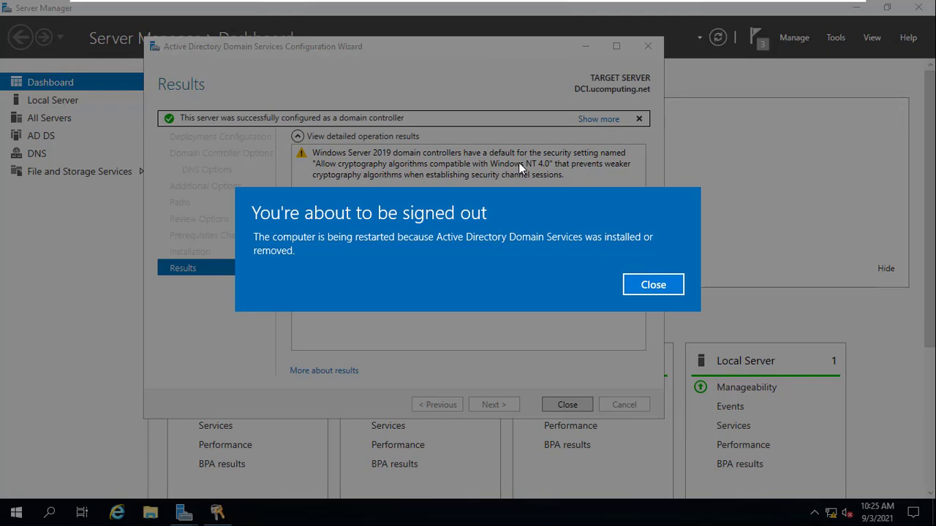
{"action": "left_click", "coordinate": [655, 286]}
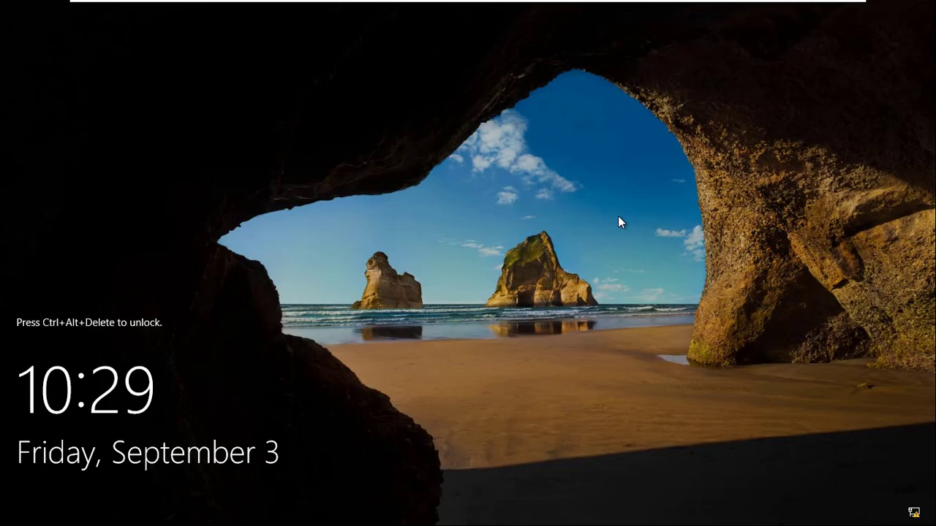
- Unlock the restarted server and sign in as UCOMPUTING\Administrator with the account password
{"action": "key", "text": "ctrl+alt+Delete"}
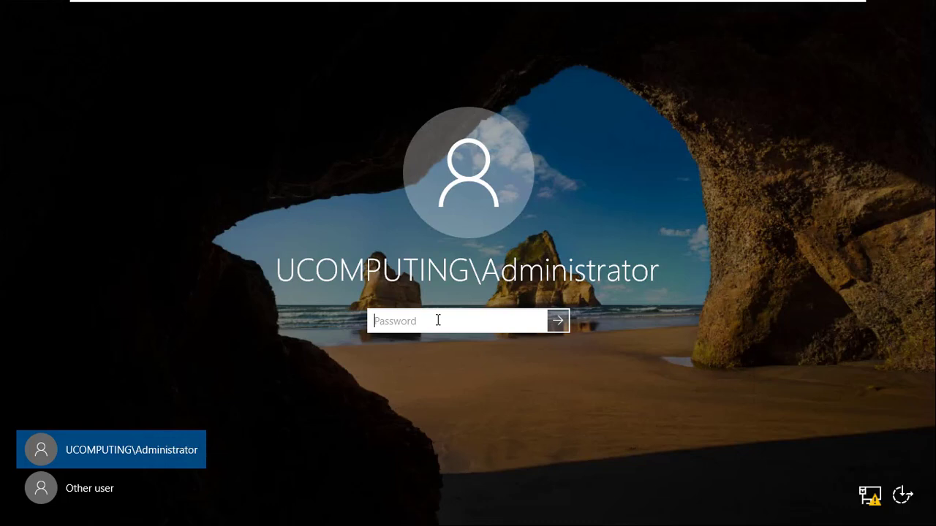
{"action": "type", "text": "••"}
{"action": "key", "text": "Return"}
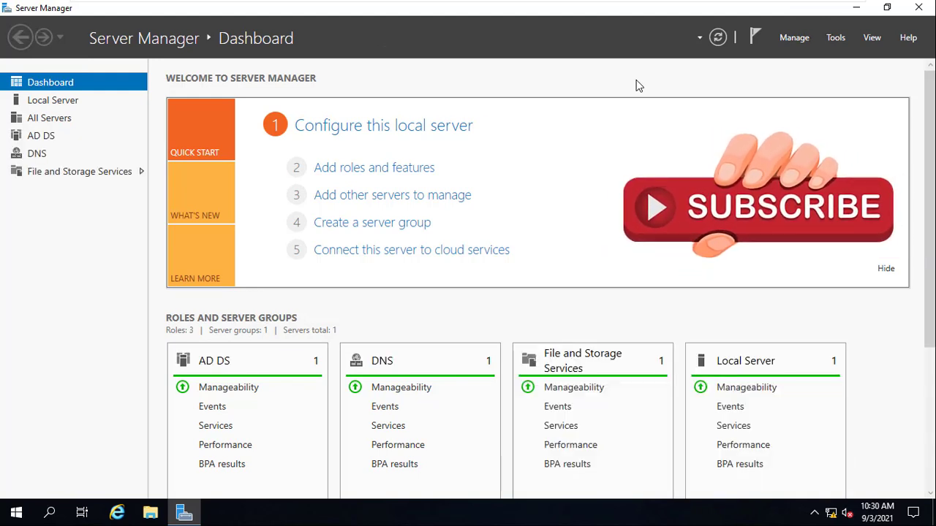
- View the AD DS server page, then open Active Directory Users and Computers and examine the Users container with a widened Name column
{"action": "left_click", "coordinate": [42, 137]}
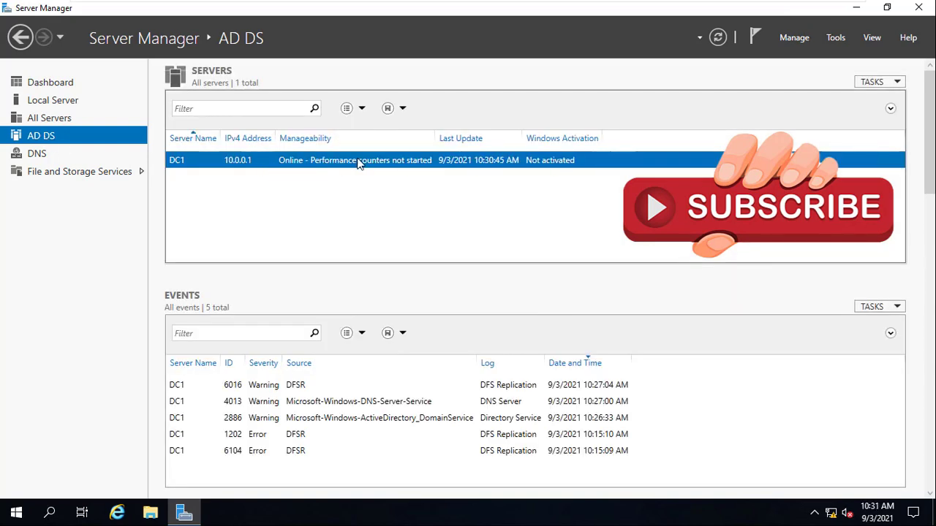
{"action": "left_click", "coordinate": [837, 38]}
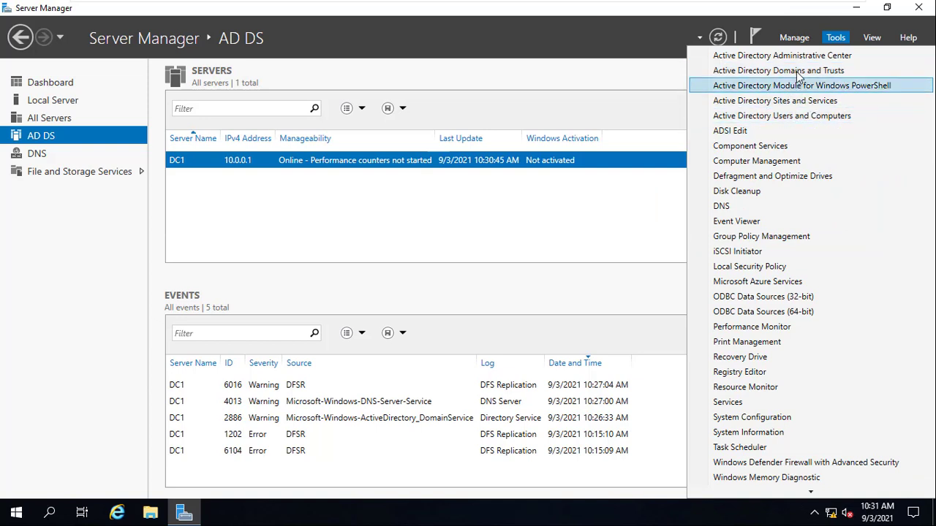
{"action": "left_click", "coordinate": [778, 117]}
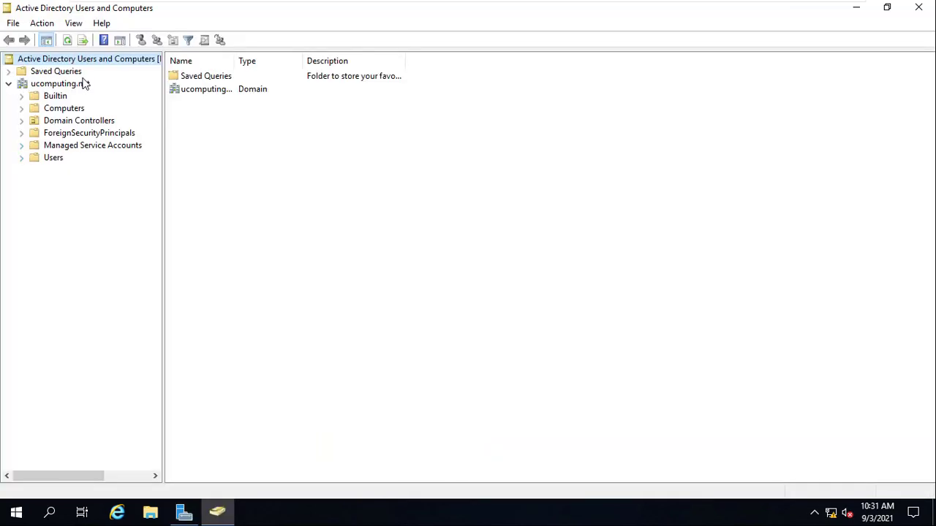
{"action": "left_click", "coordinate": [50, 161]}
{"action": "left_click_drag", "start_coordinate": [235, 61], "coordinate": [337, 61]}
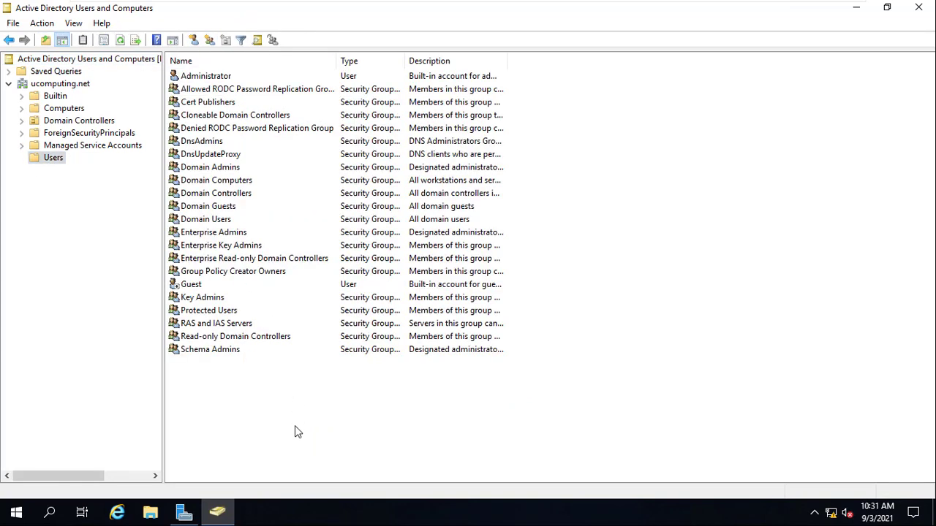
{"action": "right_click", "coordinate": [228, 408]}
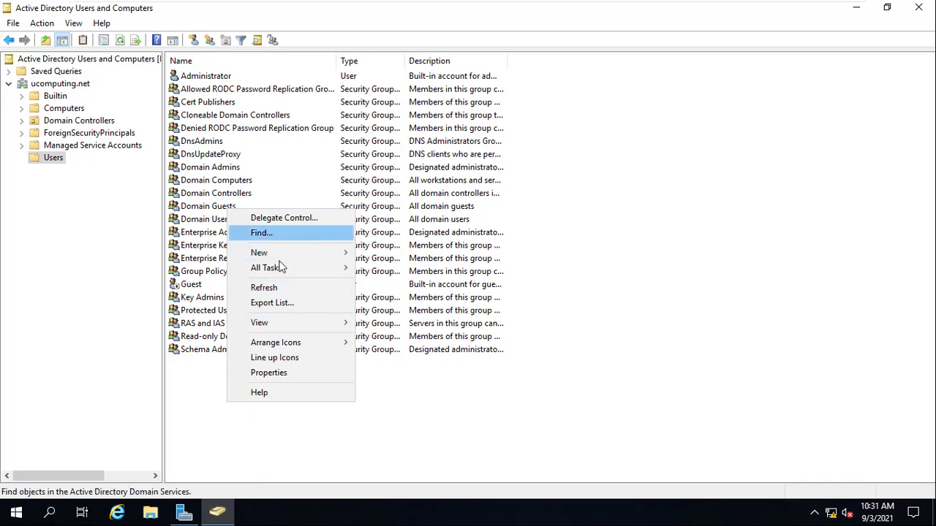
{"action": "mouse_move", "coordinate": [293, 255]}
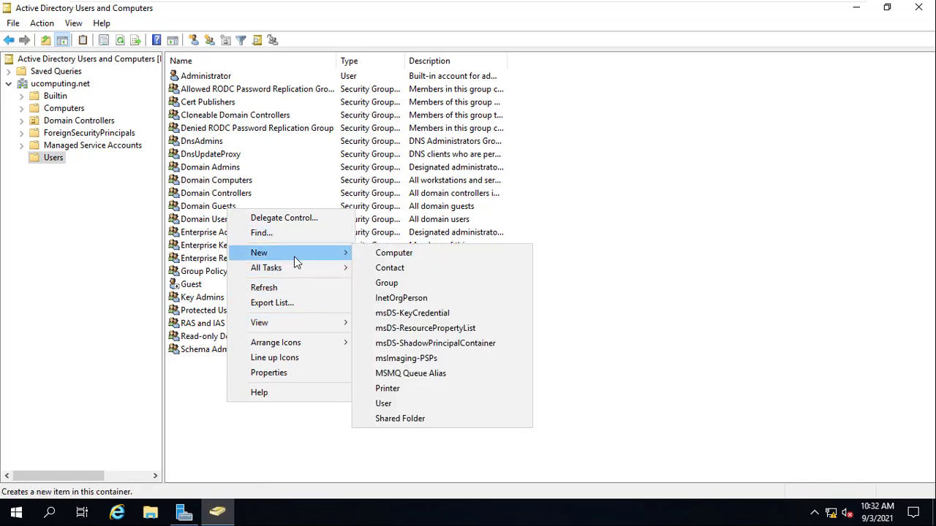
{"action": "left_click", "coordinate": [414, 408]}
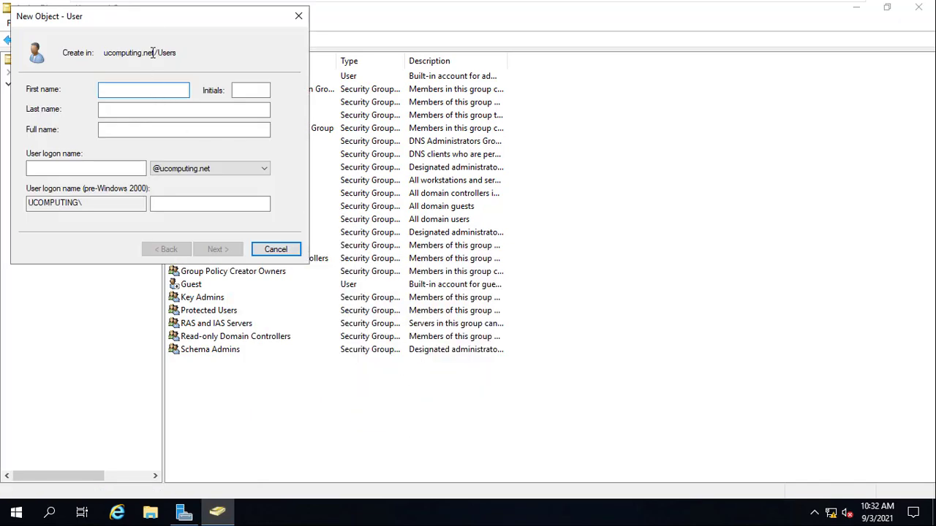
{"action": "key", "text": "Escape"}
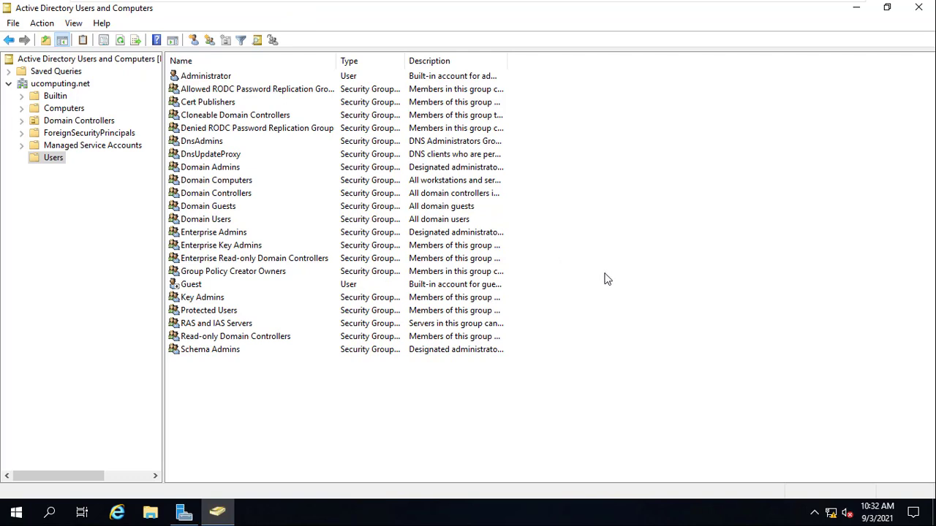